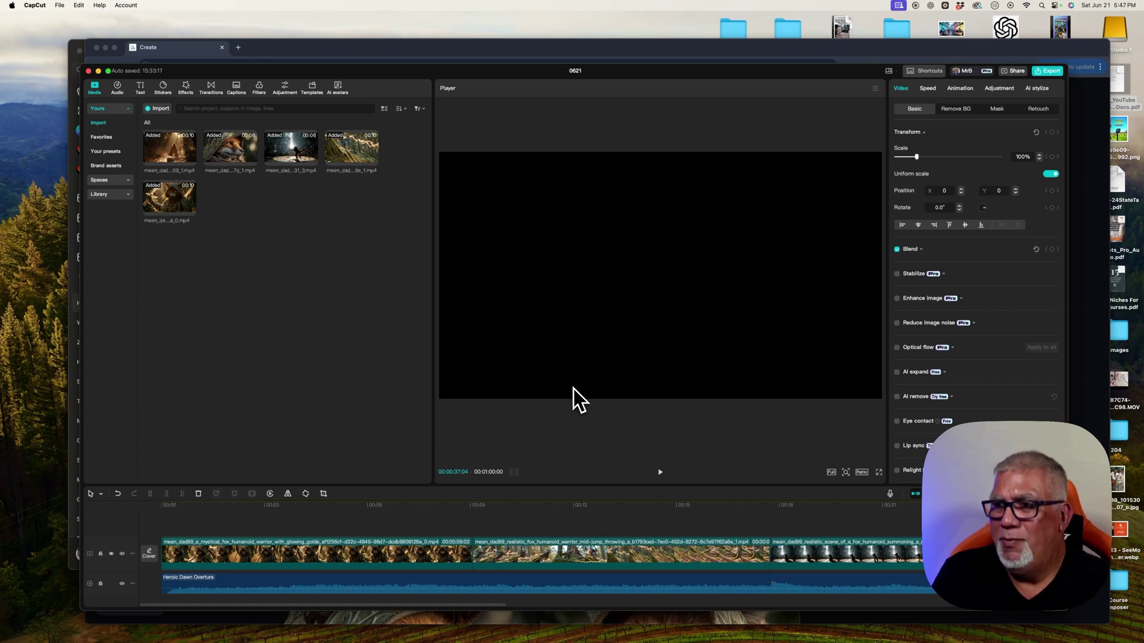
# - Leave the CapCut fox trailer project by bringing up the macOS app switcher
pyautogui.press('super+Tab')
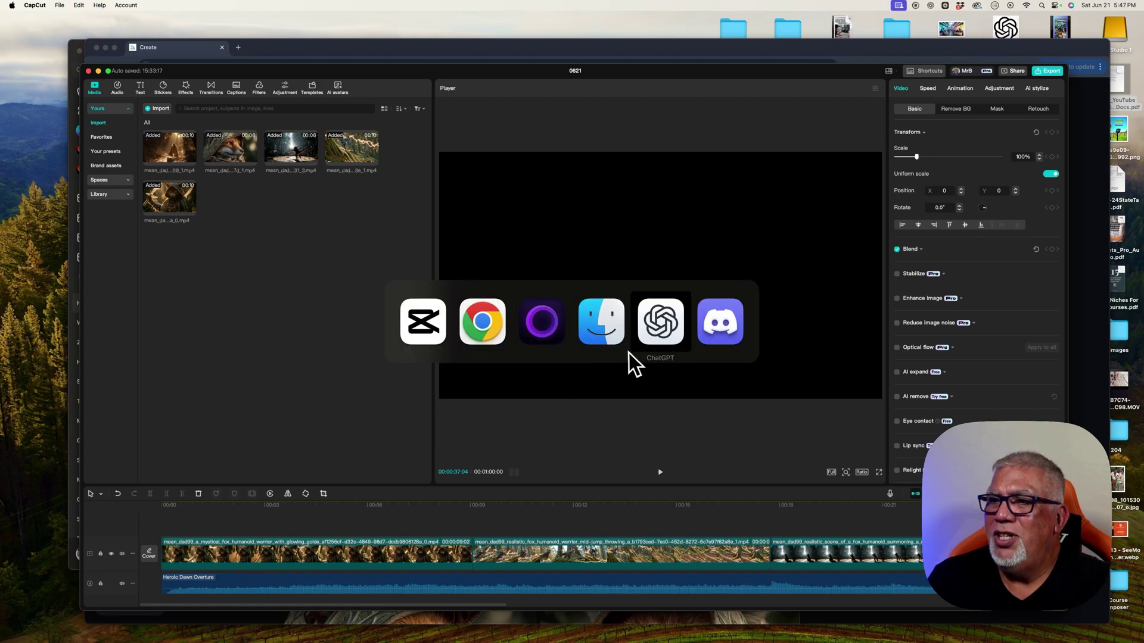
# - Switch to the Hero Creation Request chat in ChatGPT and highlight the original new-hero prompt
pyautogui.click(659, 335)
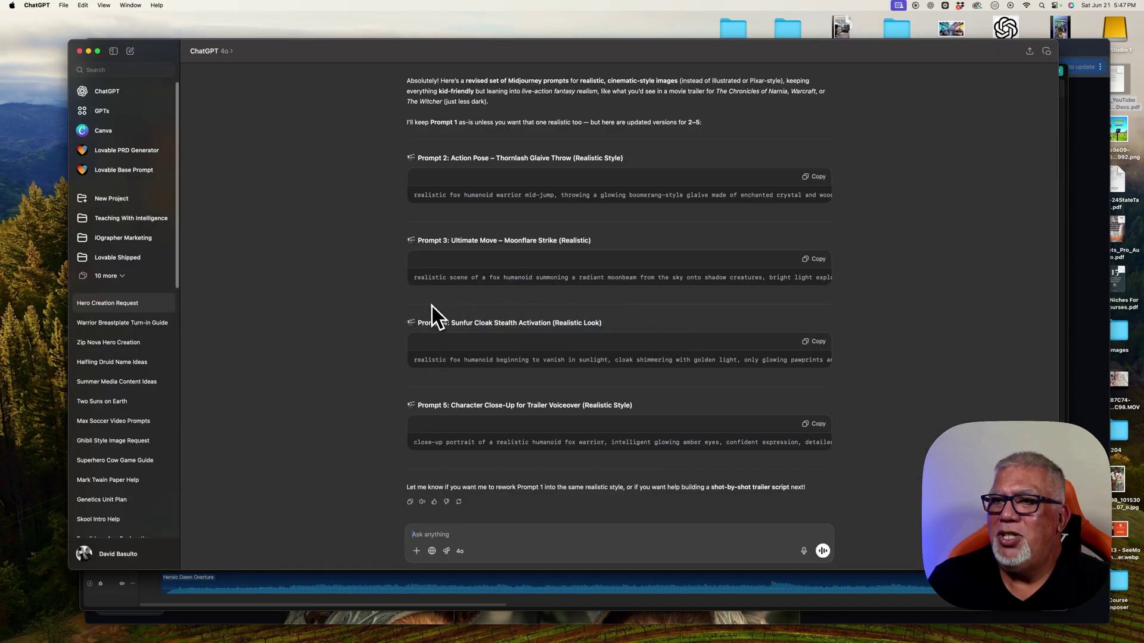
pyautogui.press('super+Tab')
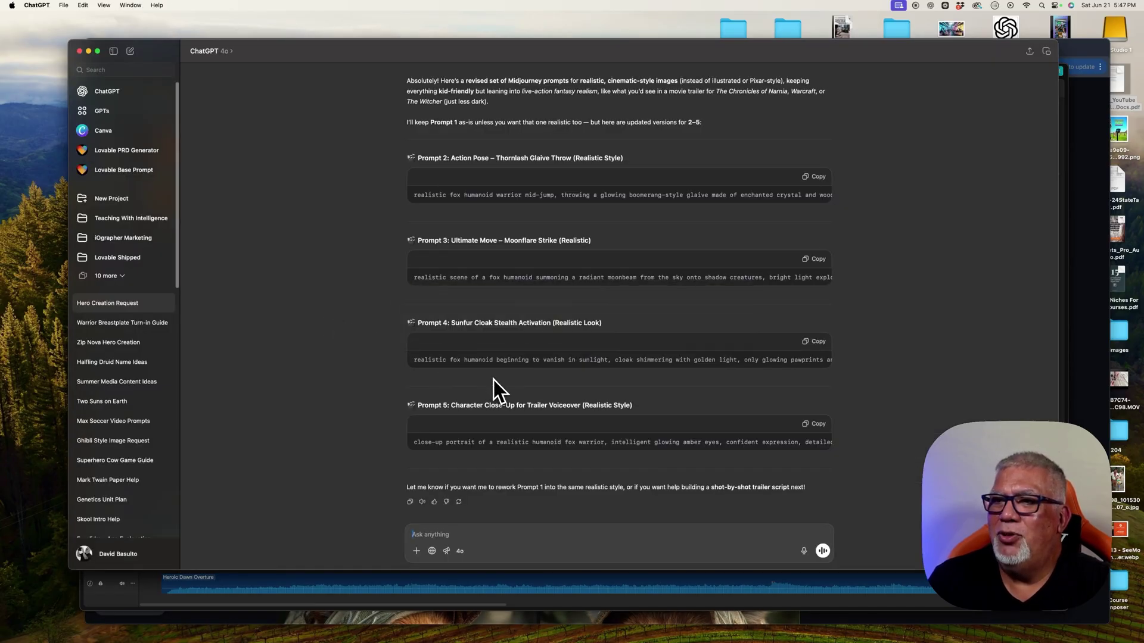
pyautogui.scroll(15, 494, 377)
pyautogui.press('super+Tab')
pyautogui.press('Escape')
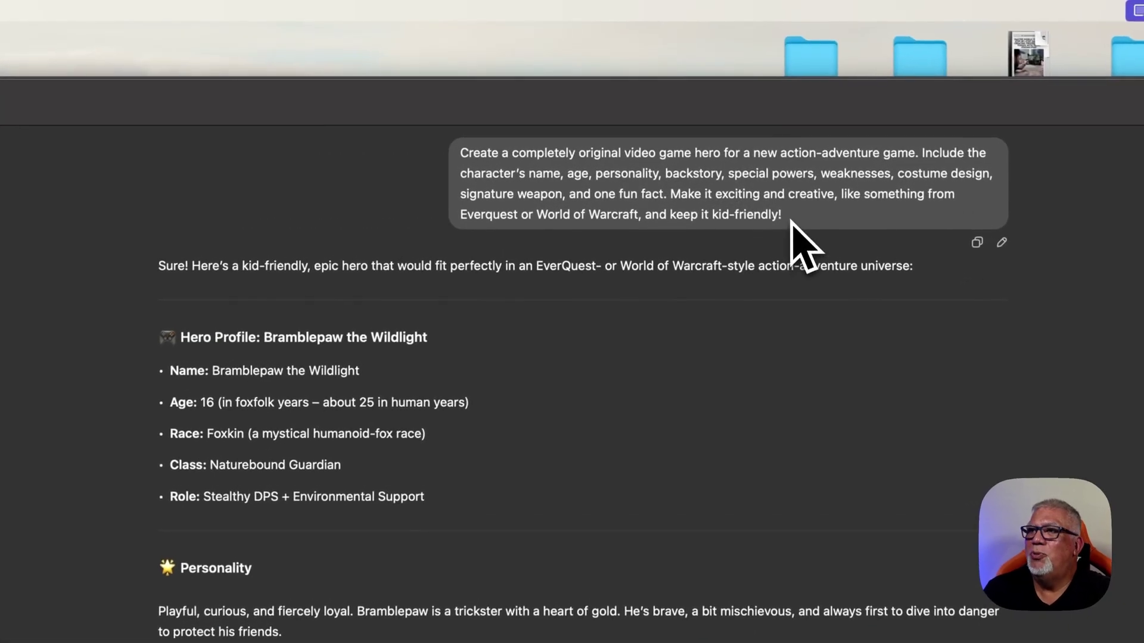
pyautogui.moveTo(791, 221); pyautogui.dragTo(485, 141)
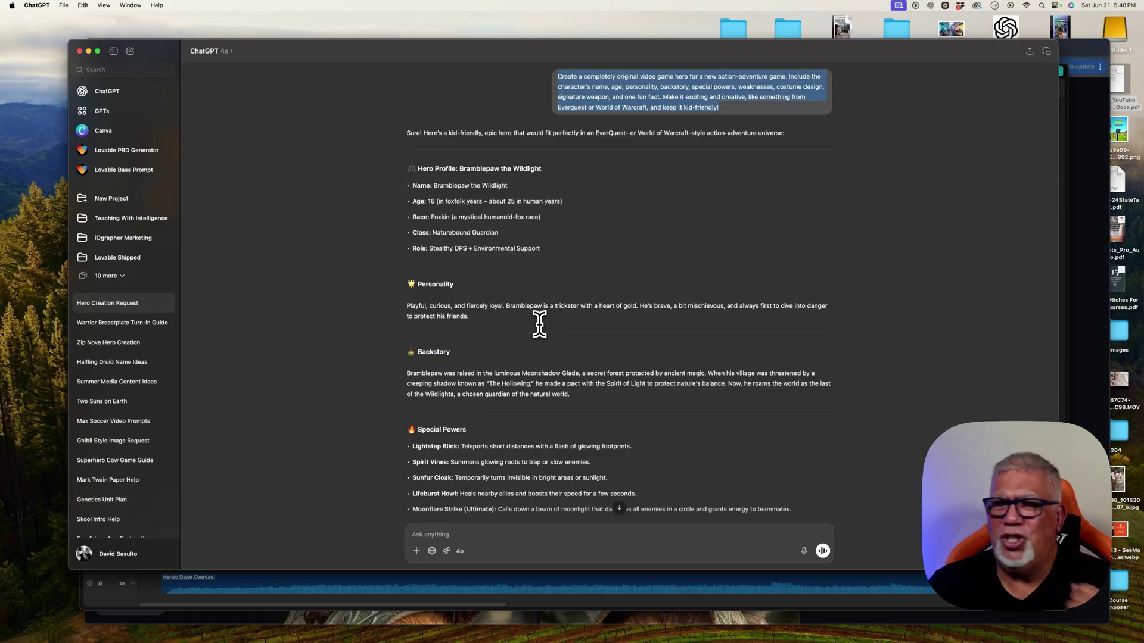
# - Scroll past Bramblepaw's stats, personality, backstory and powers to the five-prompt trailer request
pyautogui.scroll(-3, 539, 323)
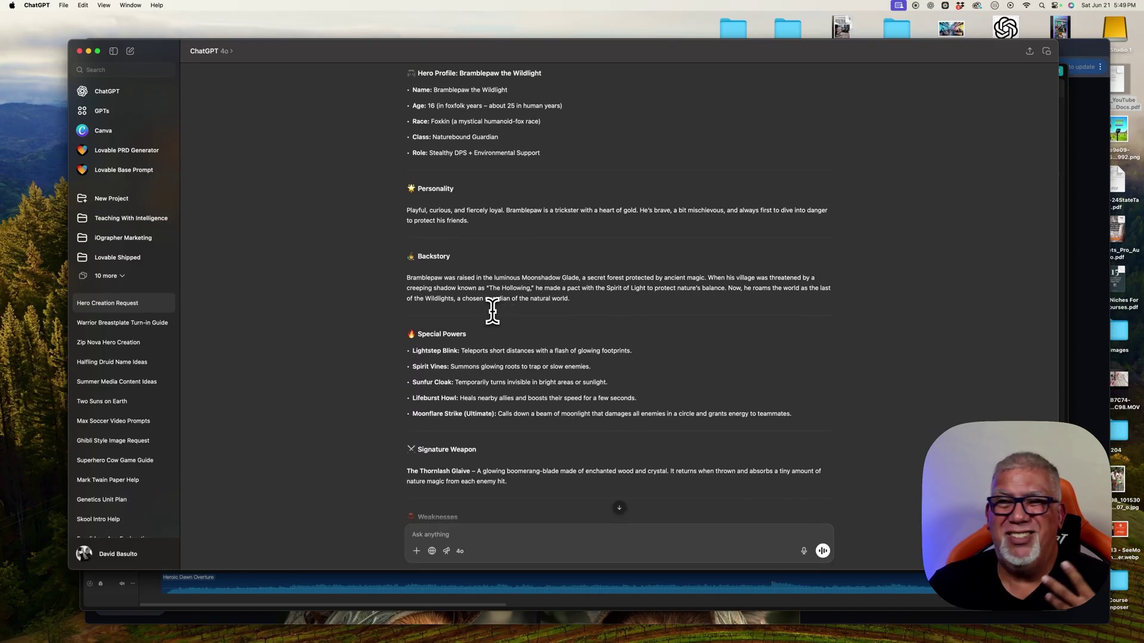
pyautogui.scroll(-2, 492, 310)
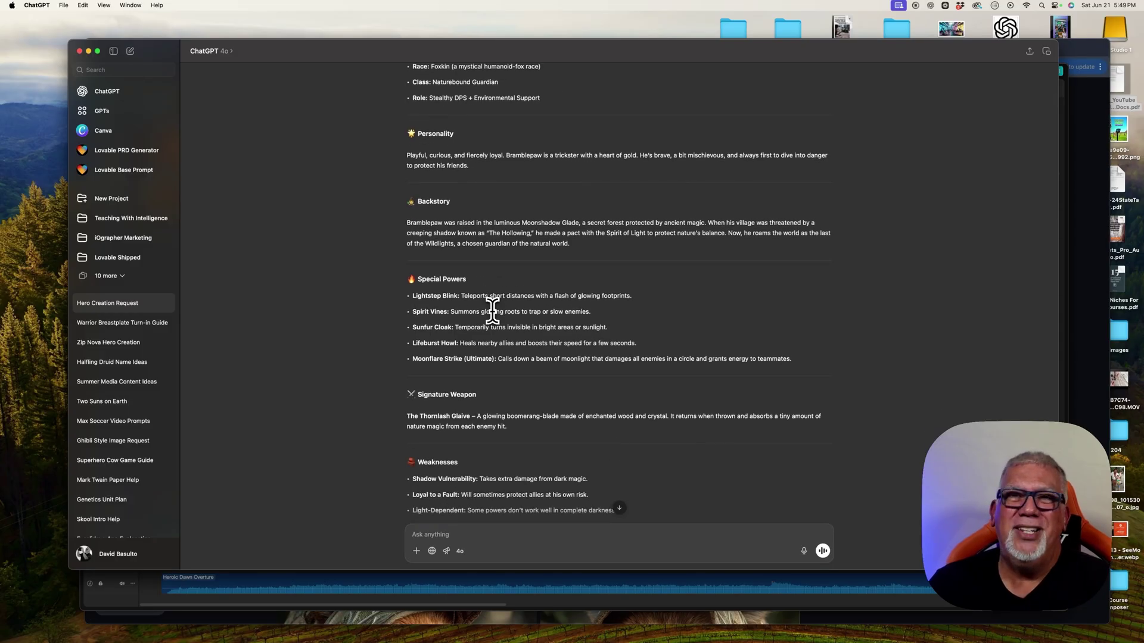
pyautogui.scroll(-1, 492, 310)
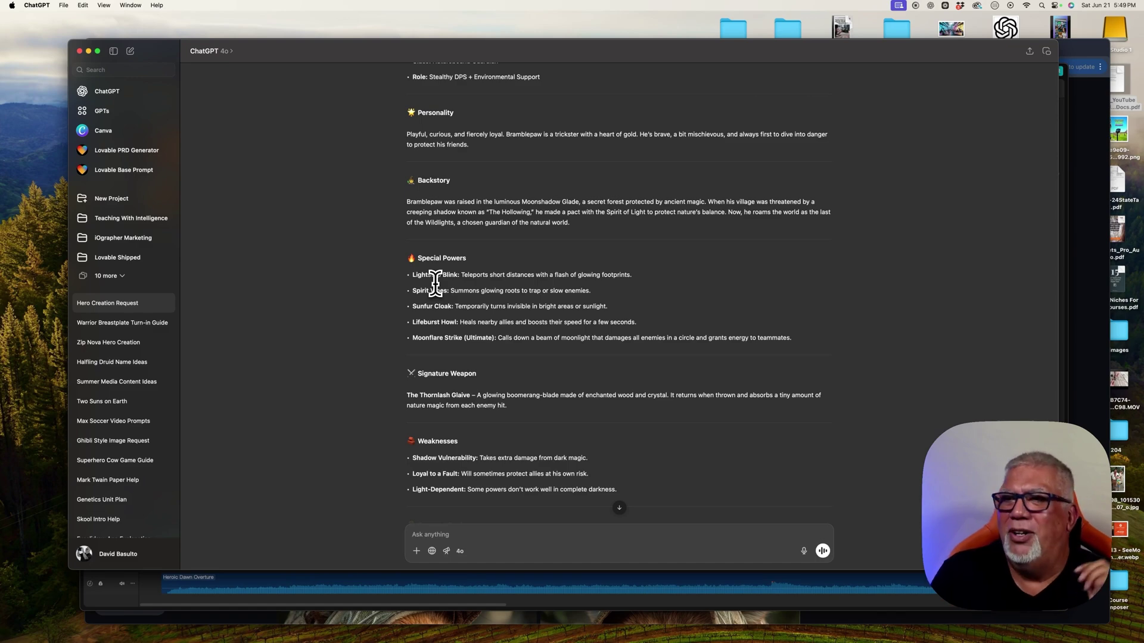
pyautogui.scroll(-3, 454, 280)
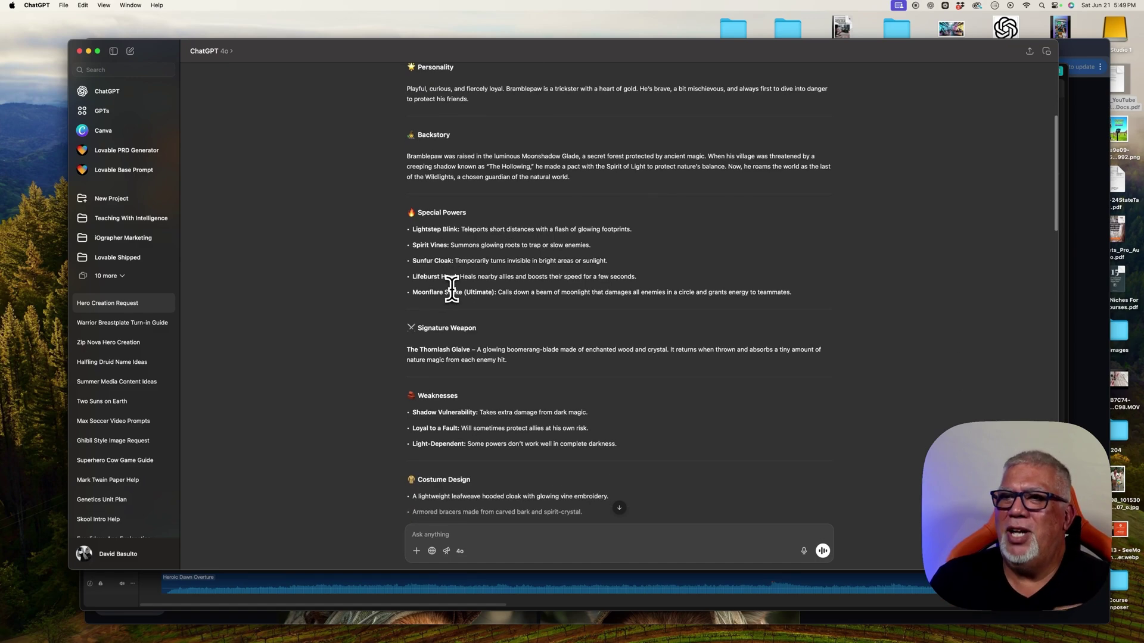
pyautogui.scroll(-1, 452, 287)
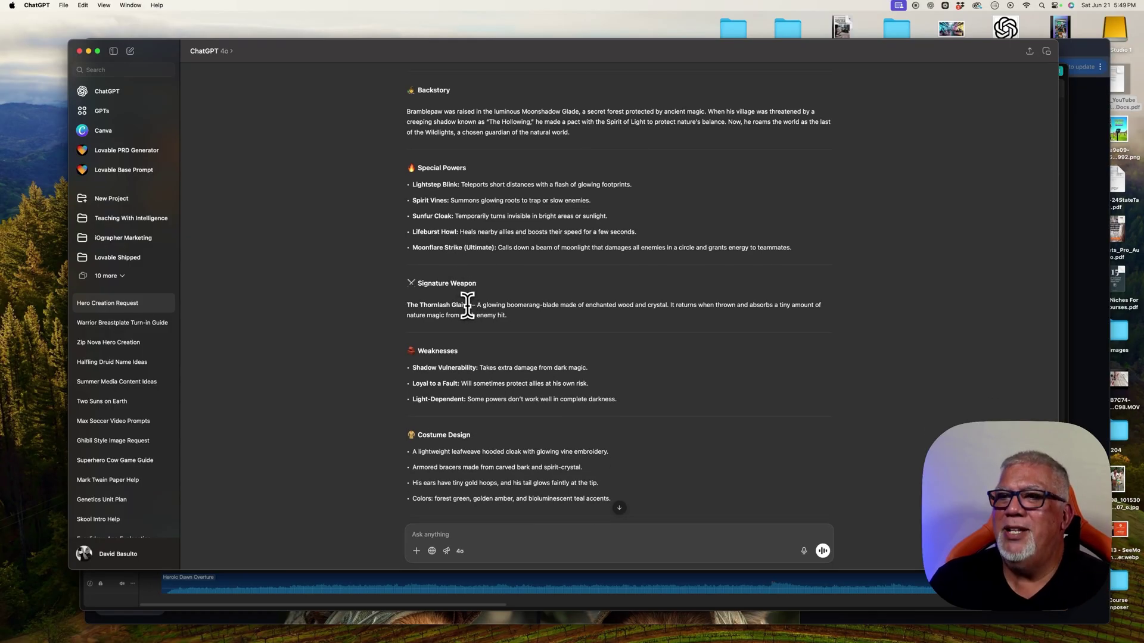
pyautogui.scroll(-2, 467, 315)
pyautogui.scroll(-2, 468, 320)
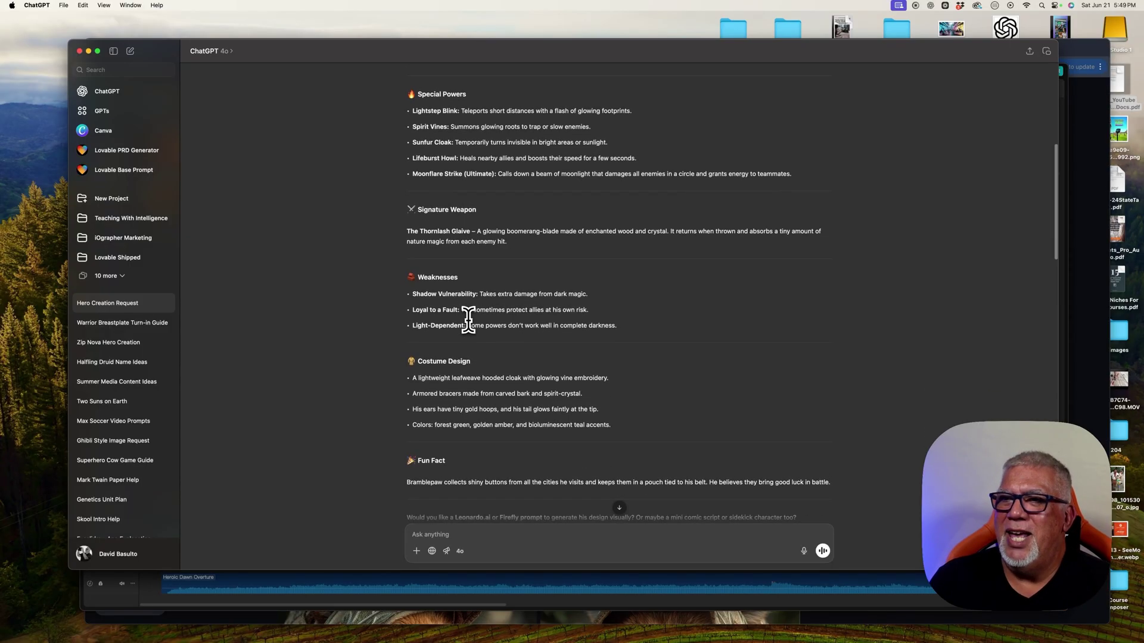
pyautogui.scroll(-5, 468, 320)
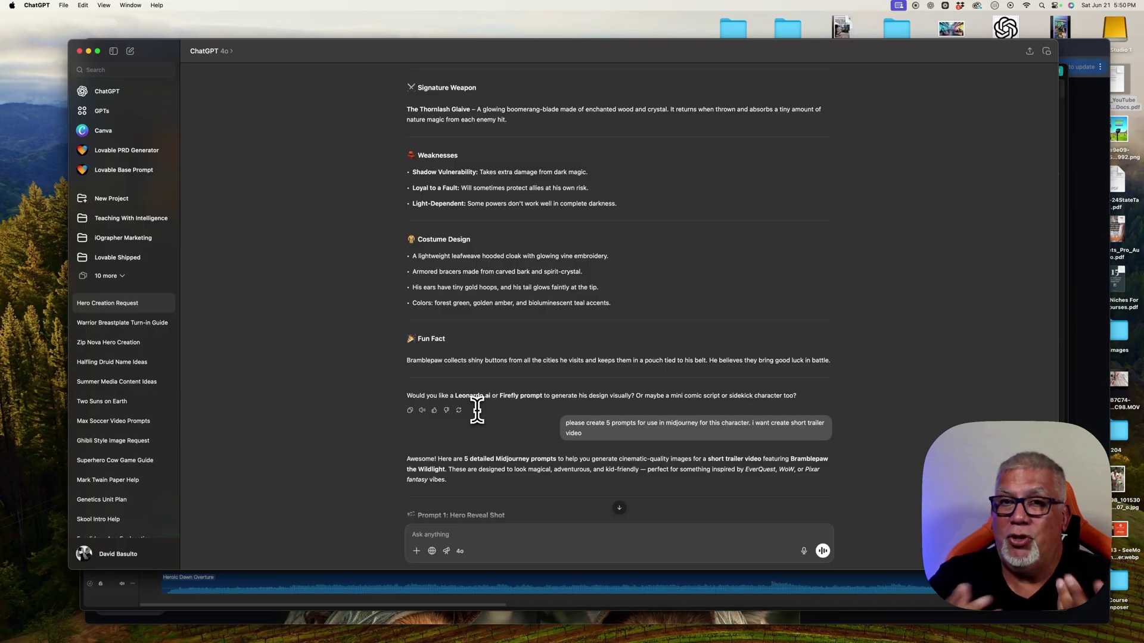
# - Read Prompt 1 through Prompt 5 for Bramblepaw's trailer, then switch toward Chrome
pyautogui.scroll(-4, 477, 410)
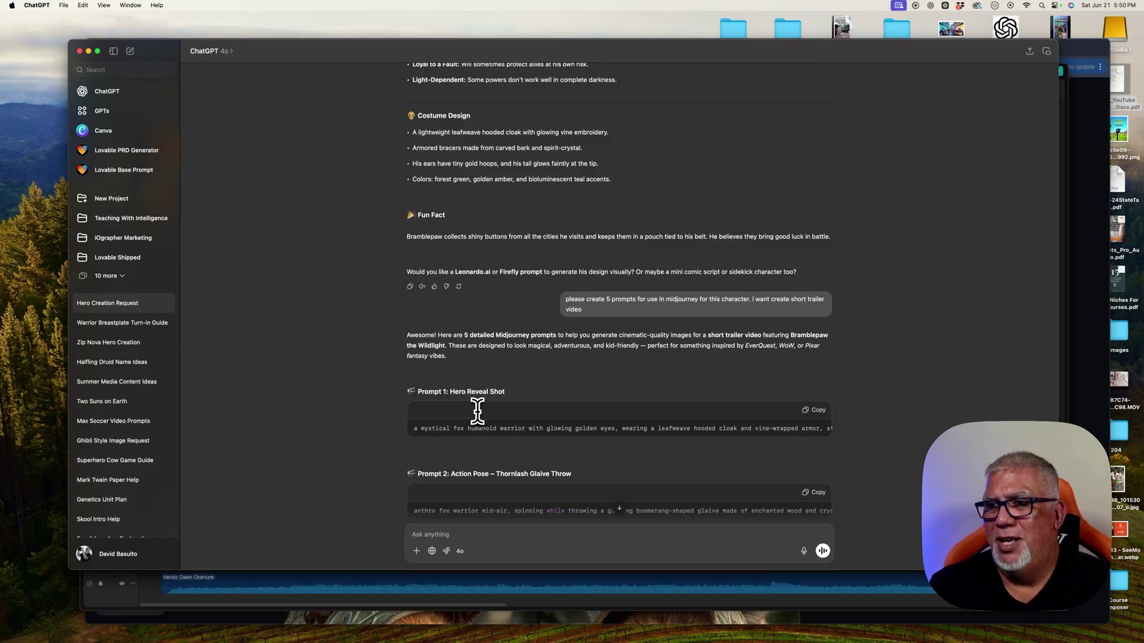
pyautogui.scroll(-4, 477, 410)
pyautogui.scroll(-3, 475, 324)
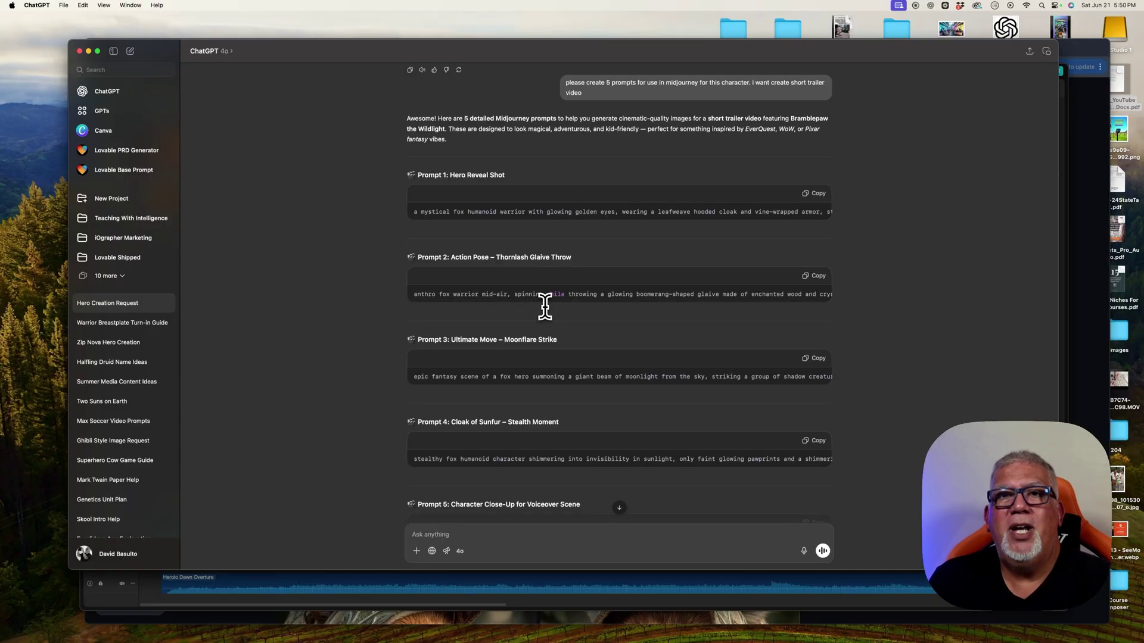
pyautogui.press('super+Tab')
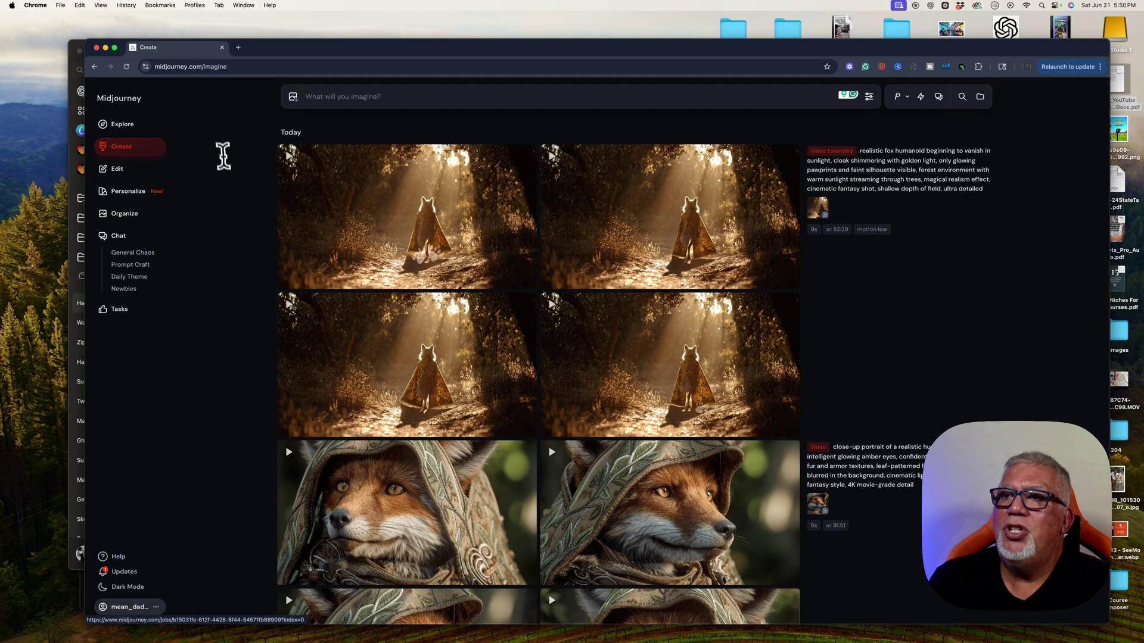
# - Browse the hooded fox warrior results in Midjourney's Create feed, enlarging one, then head back to ChatGPT
pyautogui.scroll(-15, 301, 204)
pyautogui.scroll(-10, 301, 205)
pyautogui.scroll(-5, 302, 205)
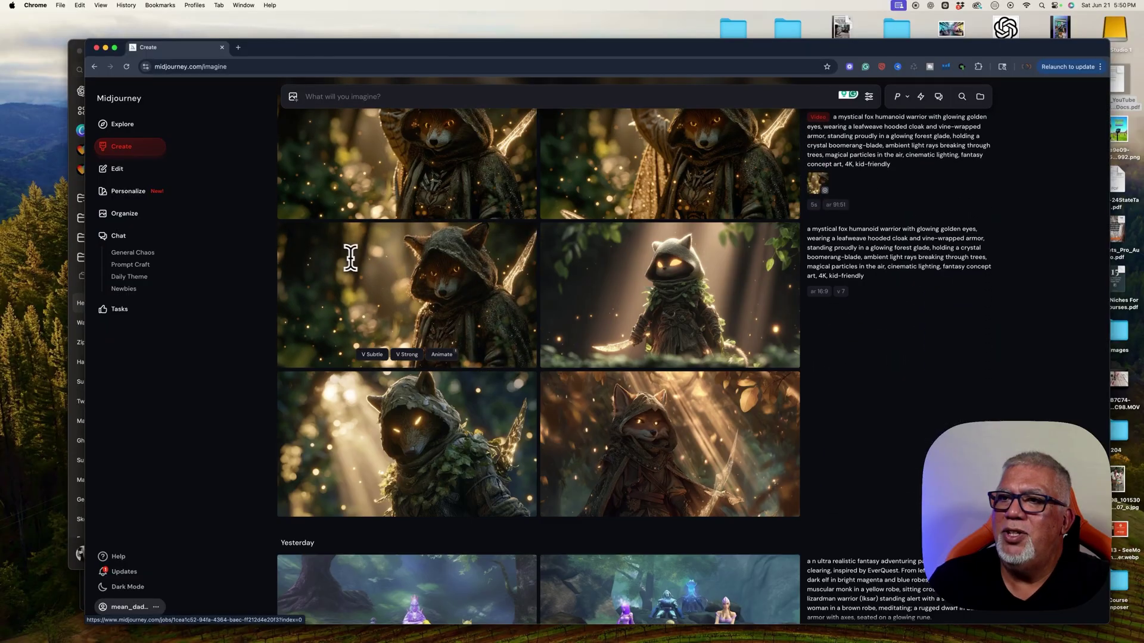
pyautogui.scroll(-2, 392, 266)
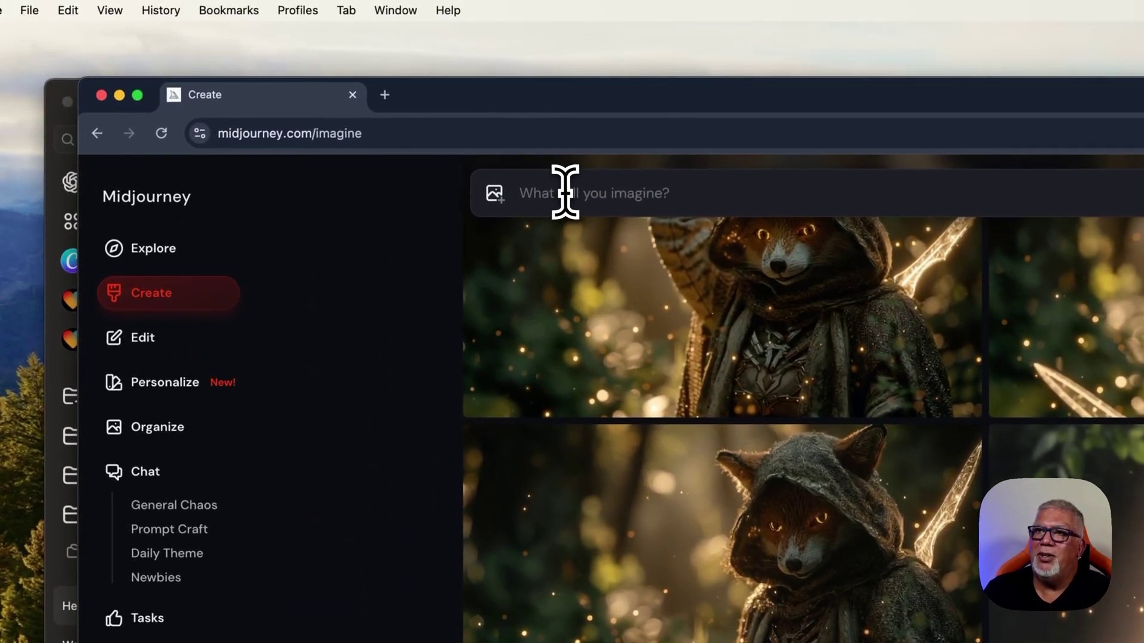
pyautogui.click(564, 192)
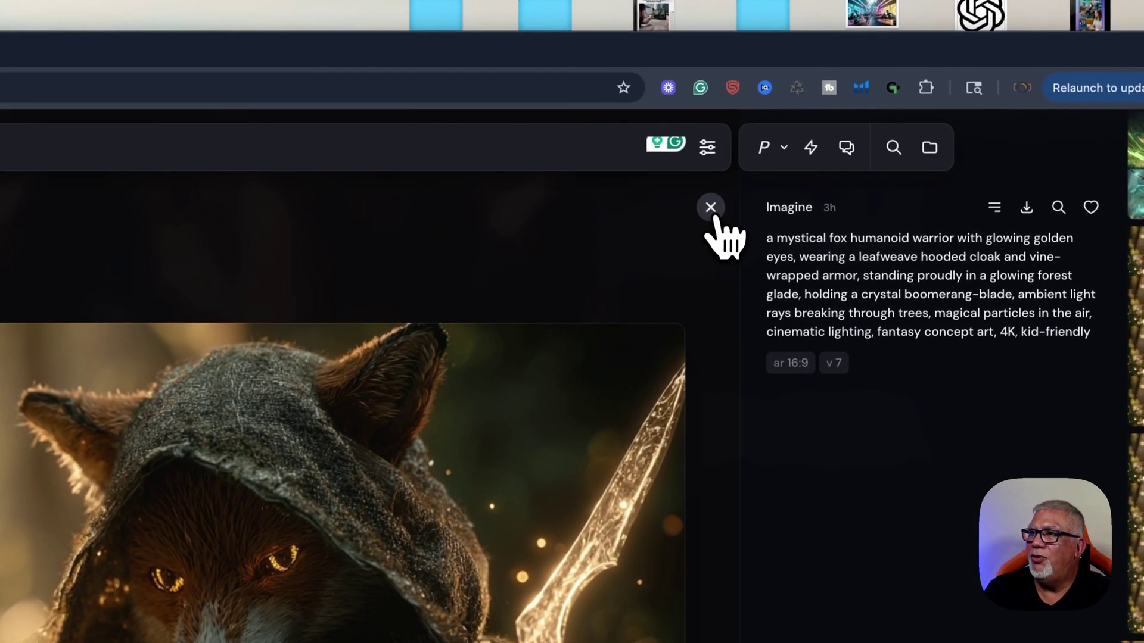
pyautogui.click(1109, 45)
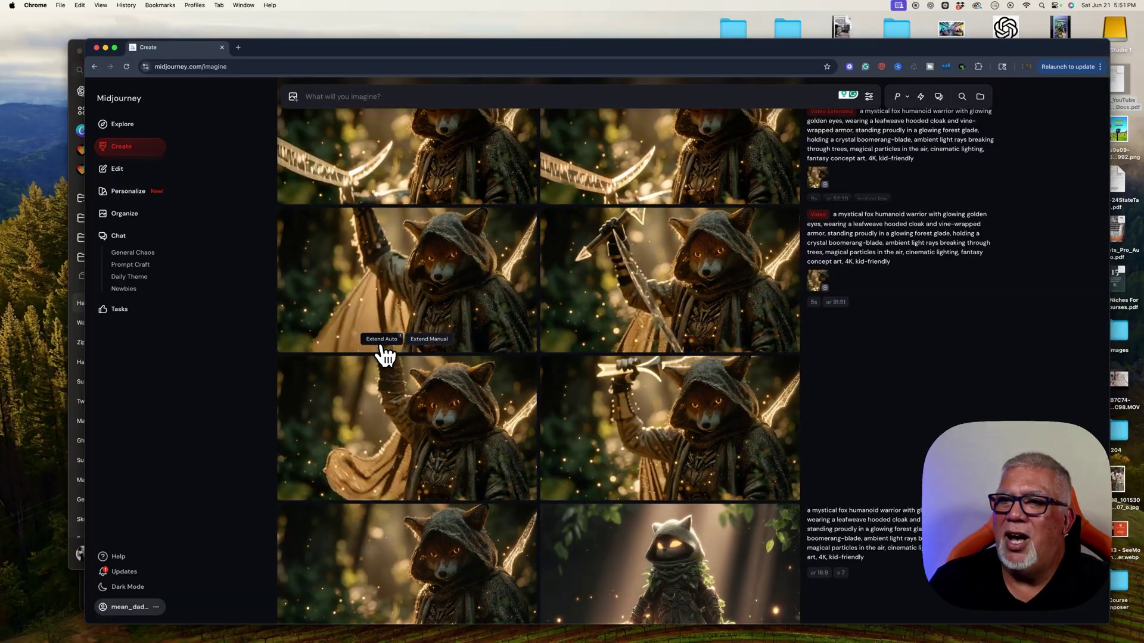
pyautogui.scroll(3, 408, 299)
pyautogui.scroll(2, 415, 299)
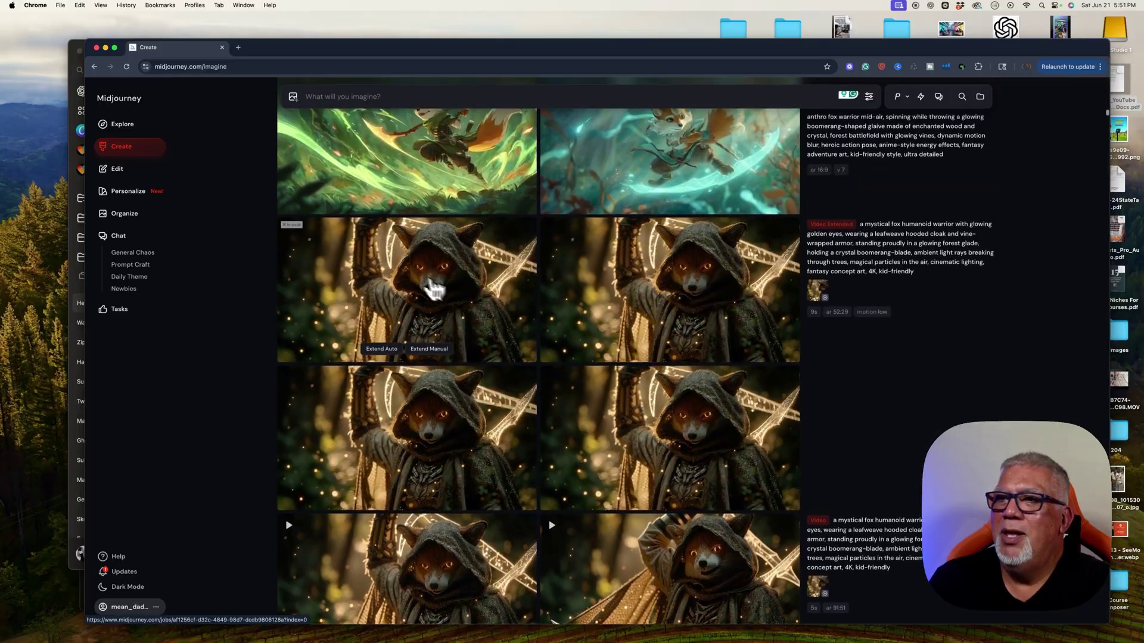
pyautogui.scroll(1, 480, 306)
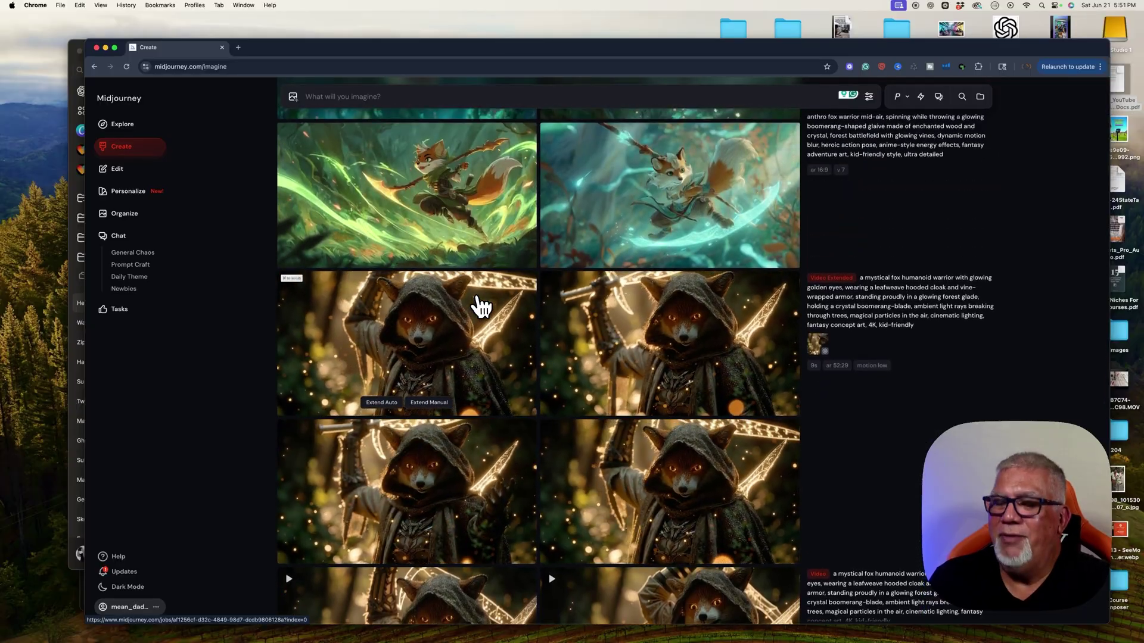
pyautogui.press('super+Tab')
# - Read the full Prompt 2 Thornlash Glaive Throw text, then switch to Midjourney in Chrome
pyautogui.click(482, 316)
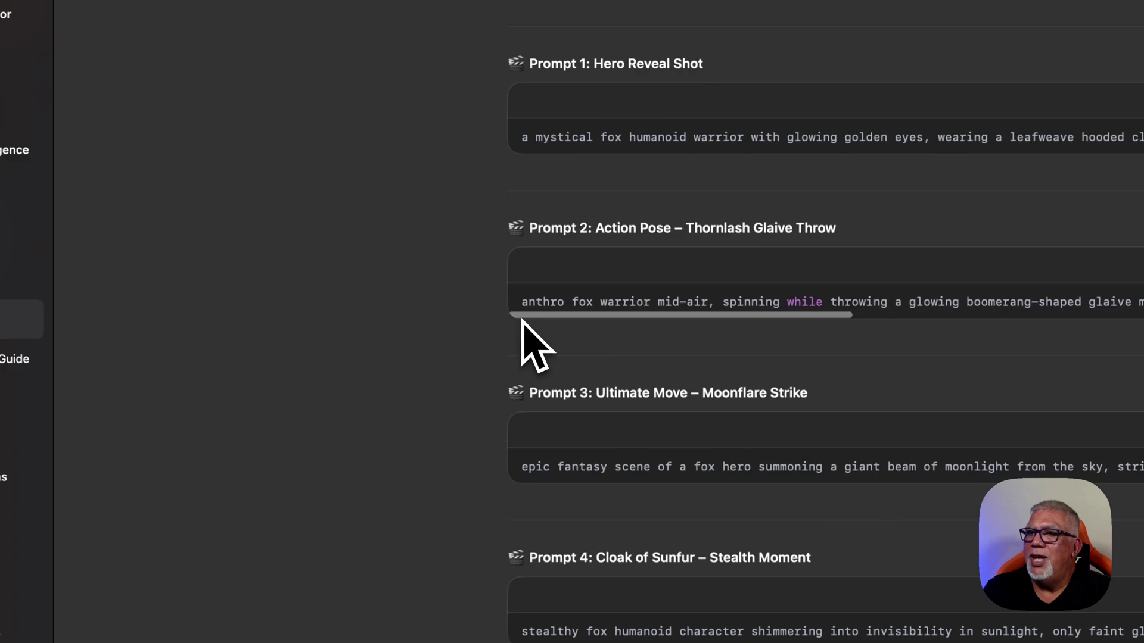
pyautogui.moveTo(537, 328); pyautogui.dragTo(685, 351)
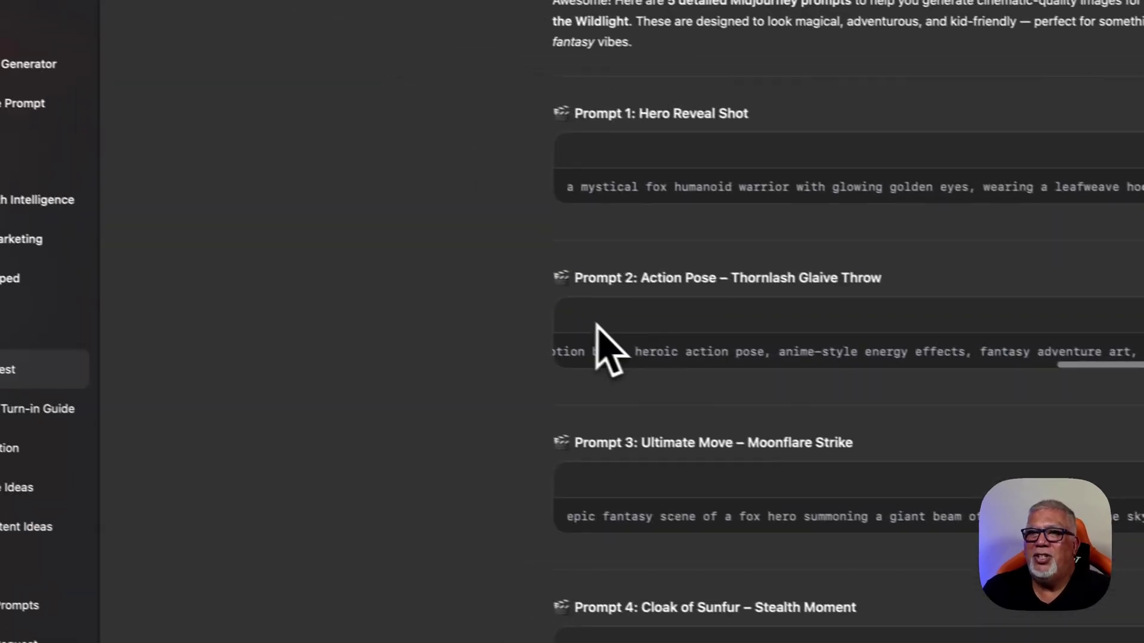
pyautogui.press('super+Tab')
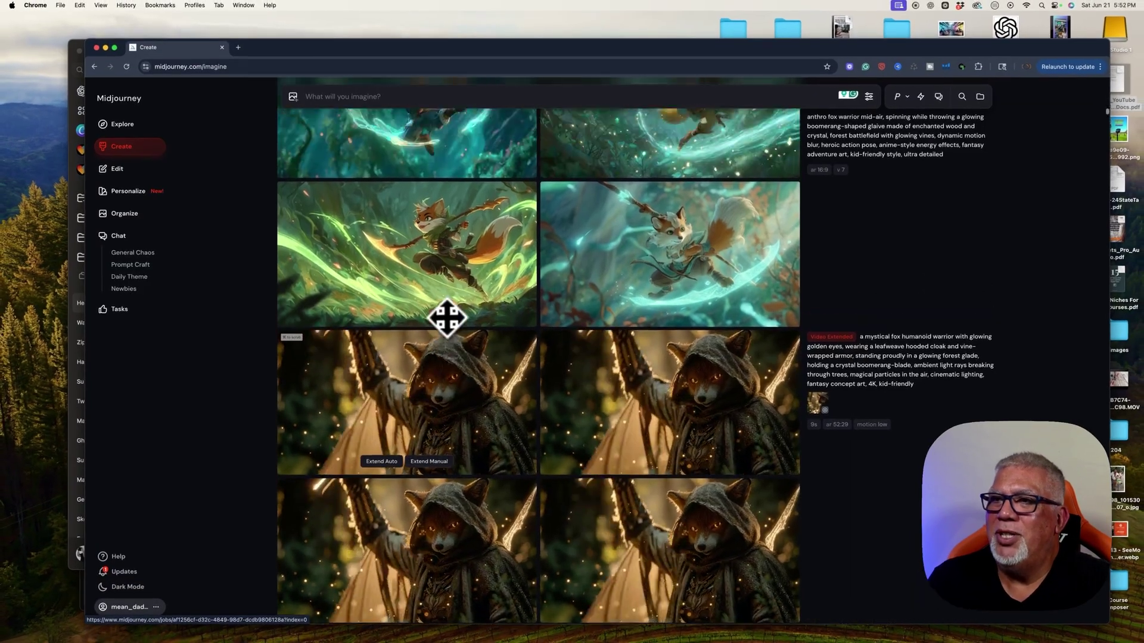
# - View the illustrated glaive-throwing fox and moonbeam fox images full size
pyautogui.scroll(3, 447, 318)
pyautogui.click(379, 232)
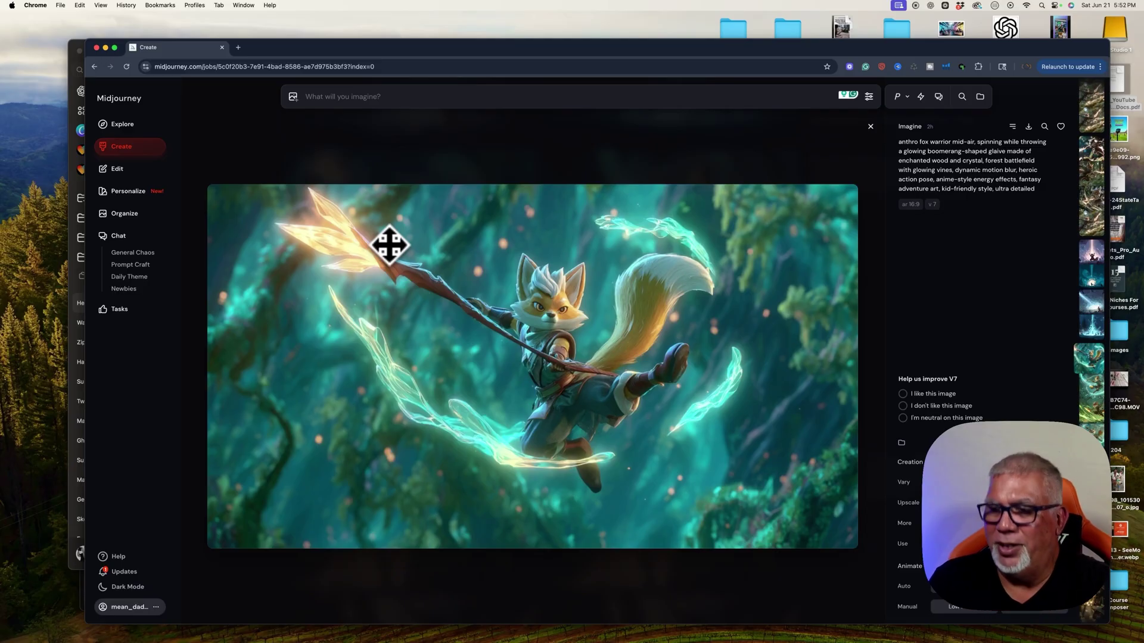
pyautogui.click(870, 127)
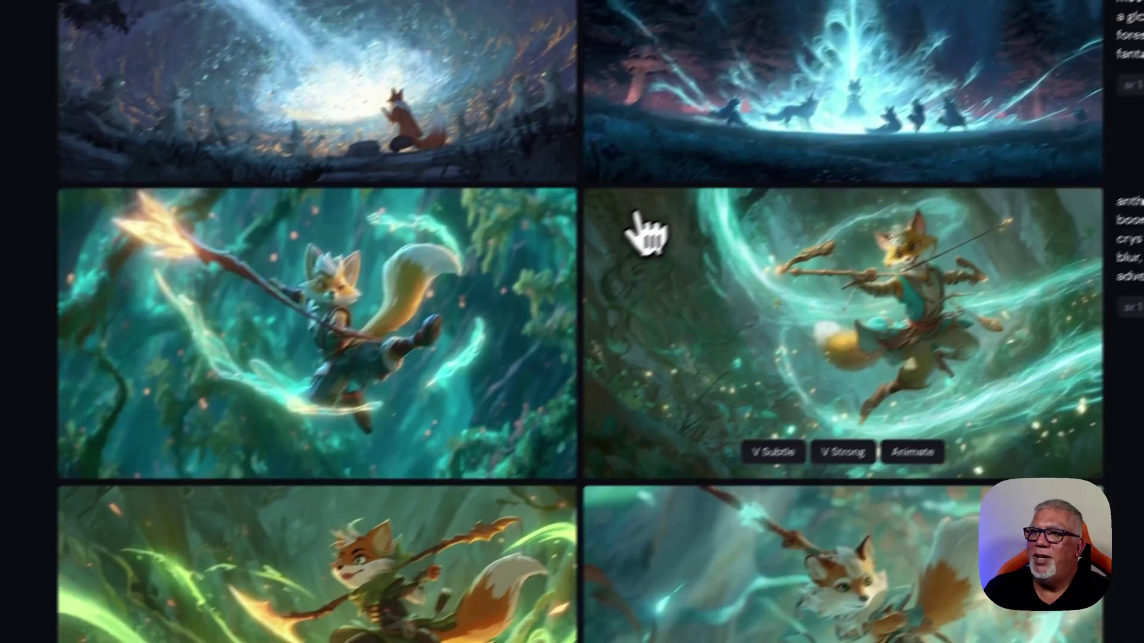
pyautogui.scroll(5, 689, 204)
pyautogui.click(498, 178)
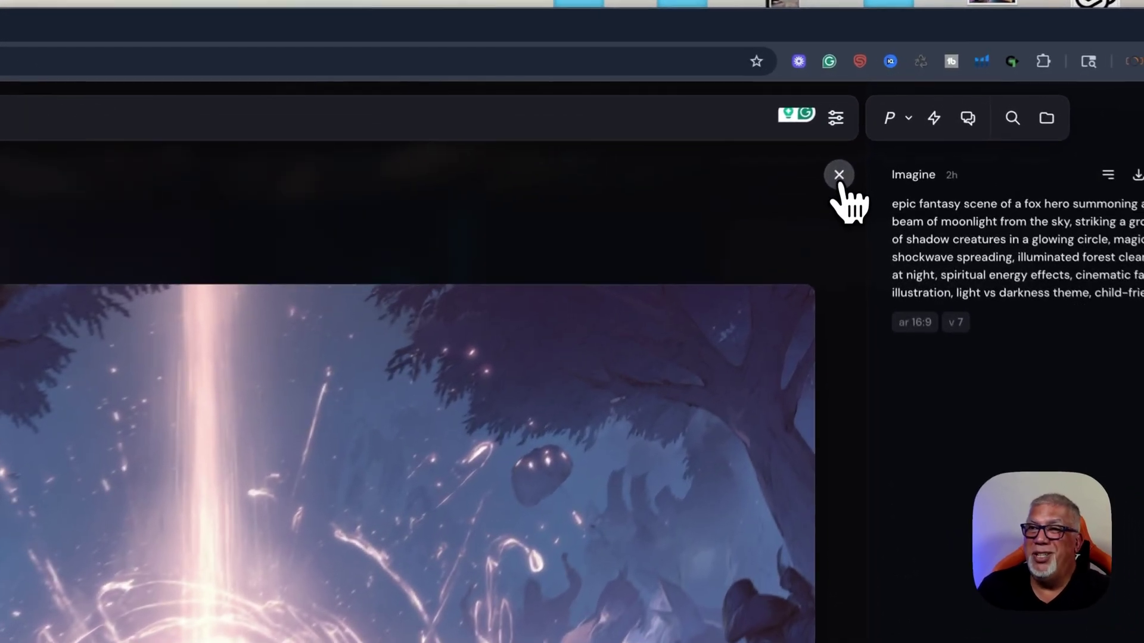
pyautogui.click(870, 126)
# - Return to ChatGPT and scroll to the revised realistic Prompt 2 Thornlash Glaive Throw
pyautogui.moveTo(364, 441)
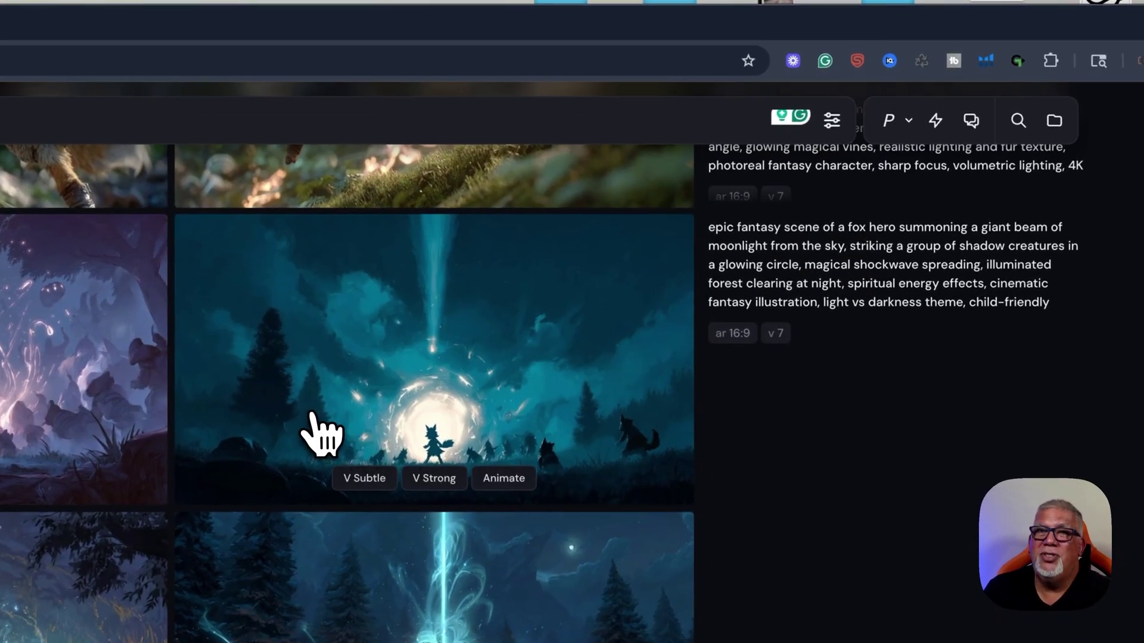
pyautogui.scroll(-5, 322, 435)
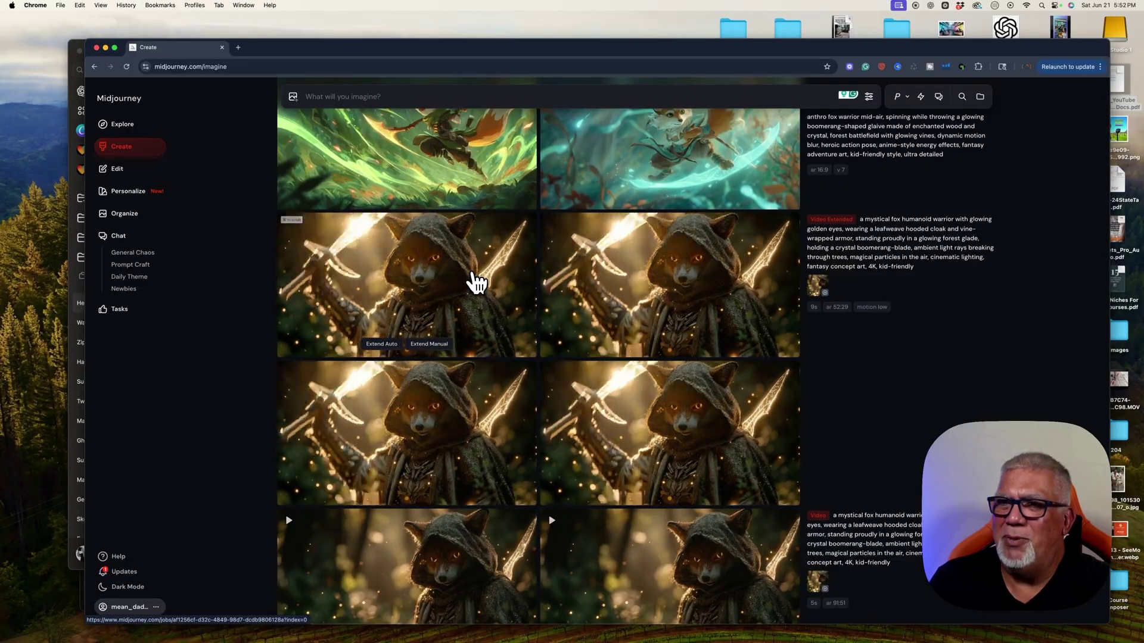
pyautogui.scroll(6, 477, 283)
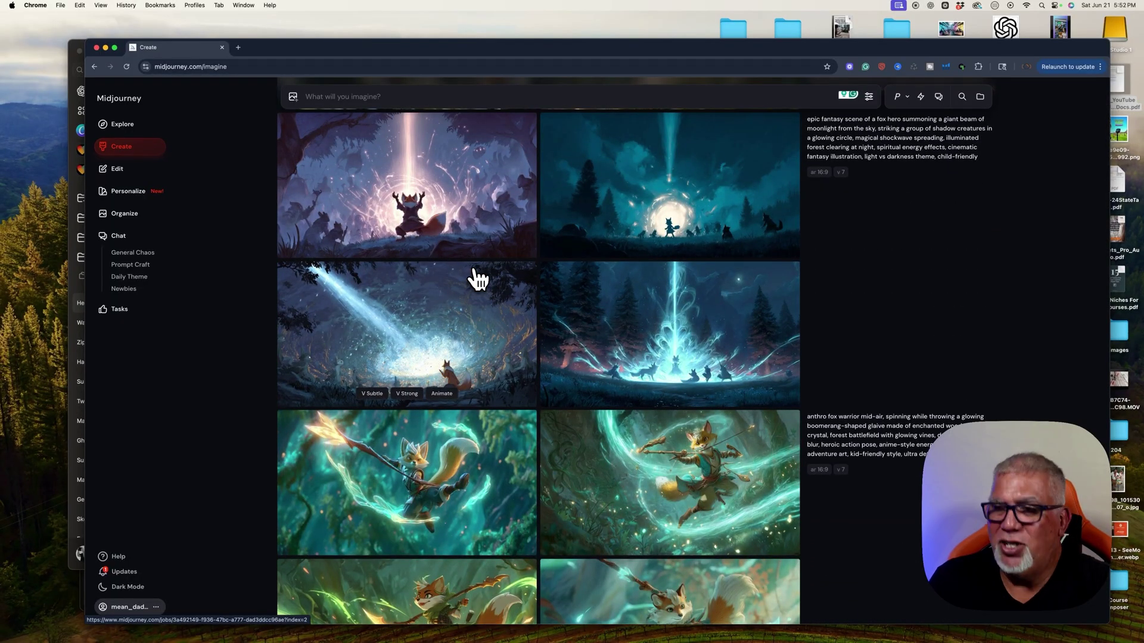
pyautogui.press('super+Tab')
pyautogui.scroll(-6, 488, 319)
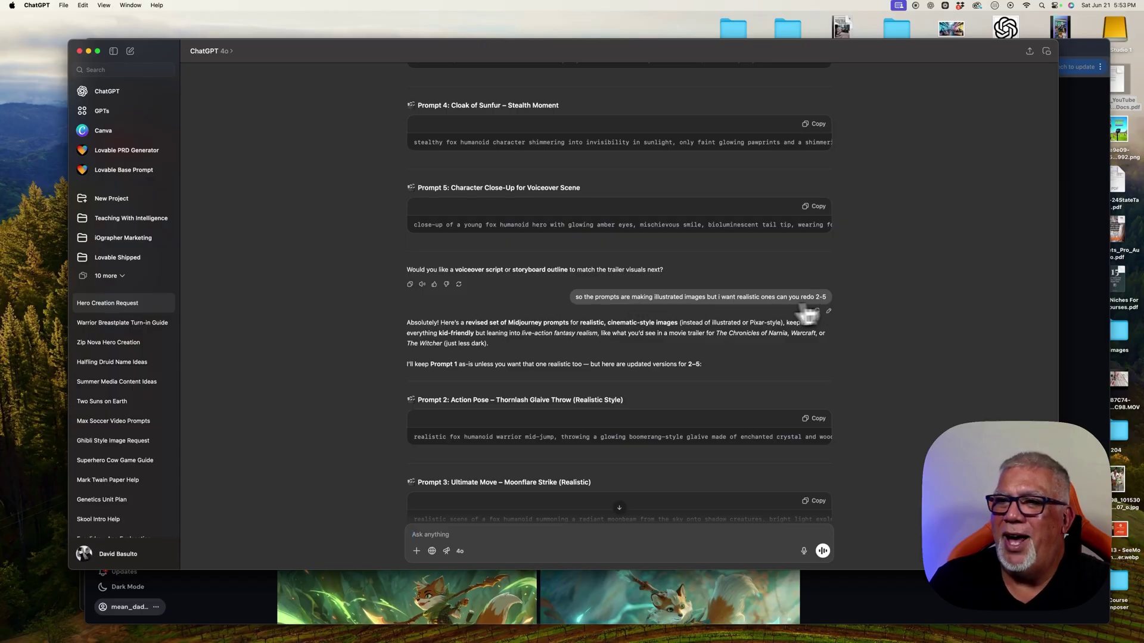
pyautogui.scroll(-1, 679, 311)
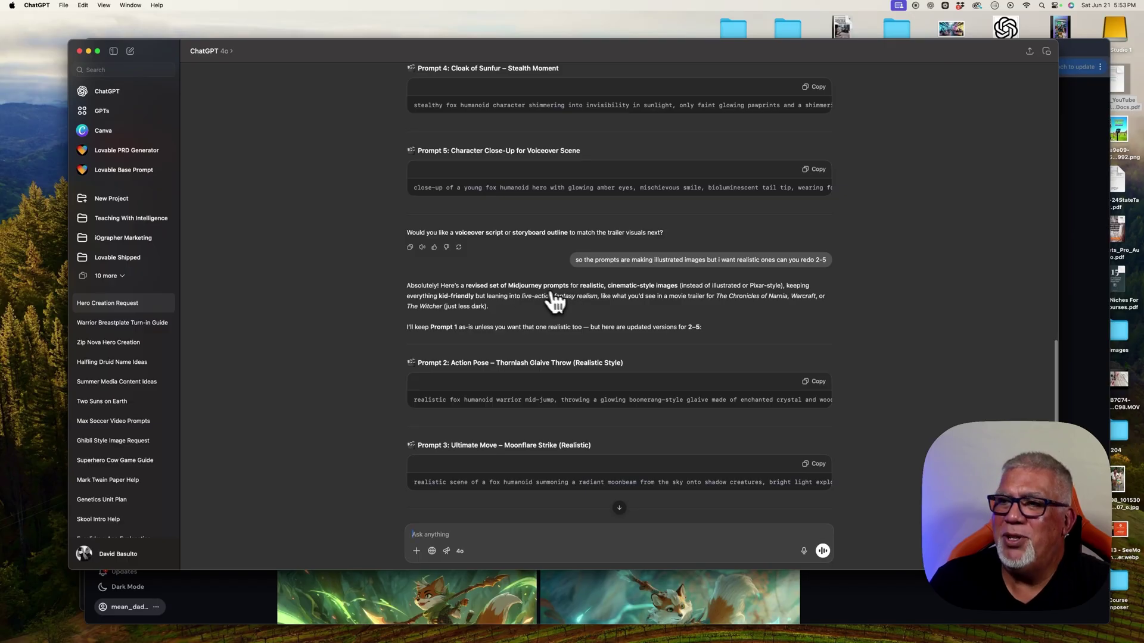
pyautogui.scroll(-2, 566, 305)
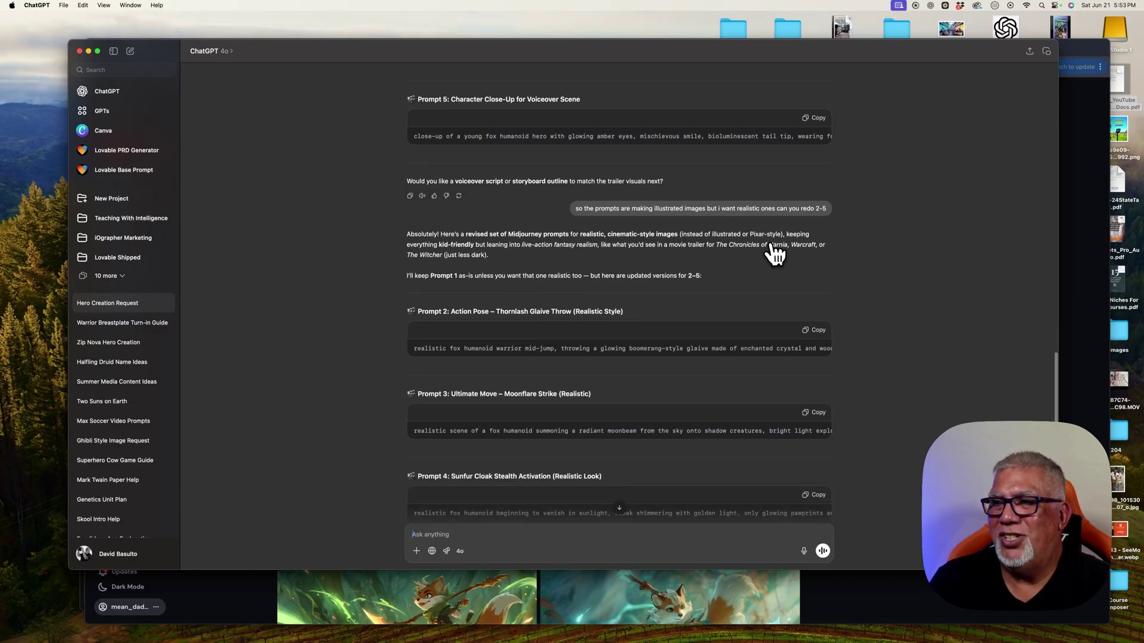
pyautogui.scroll(-1, 665, 272)
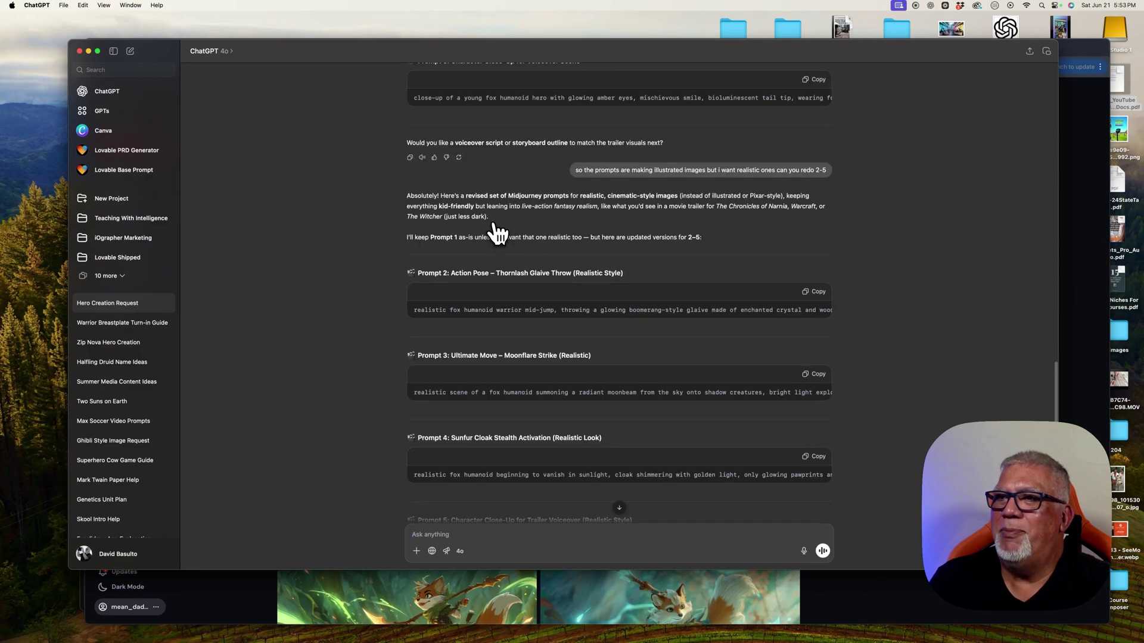
pyautogui.scroll(-2, 444, 259)
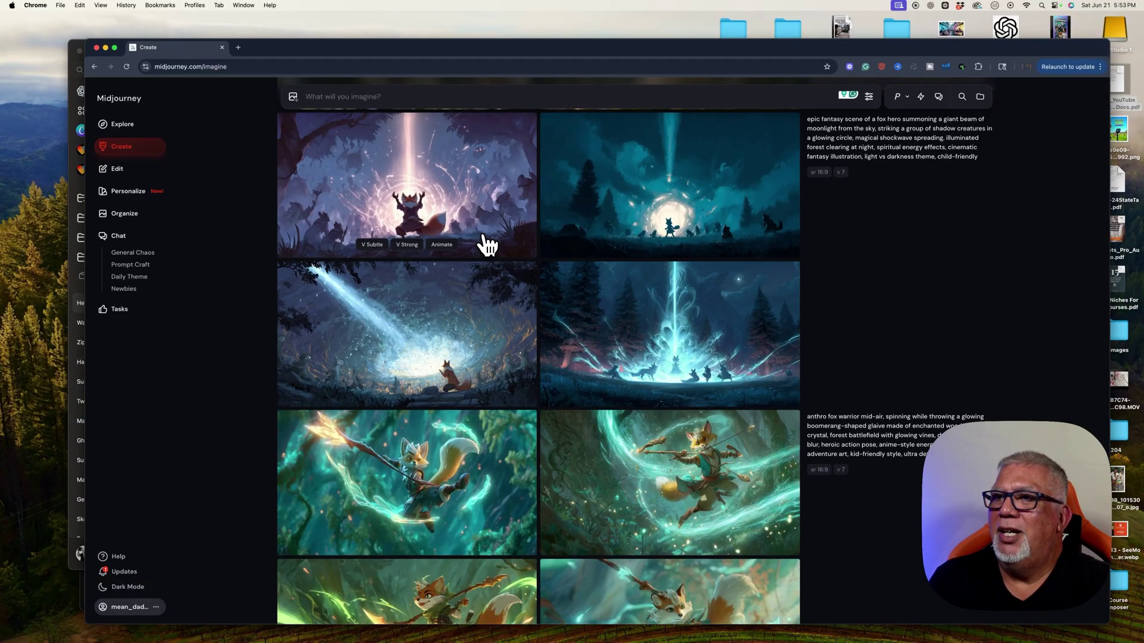
# - Enlarge the realistic glaive-throwing fox image, then check a fox video's detail page
pyautogui.scroll(5, 495, 244)
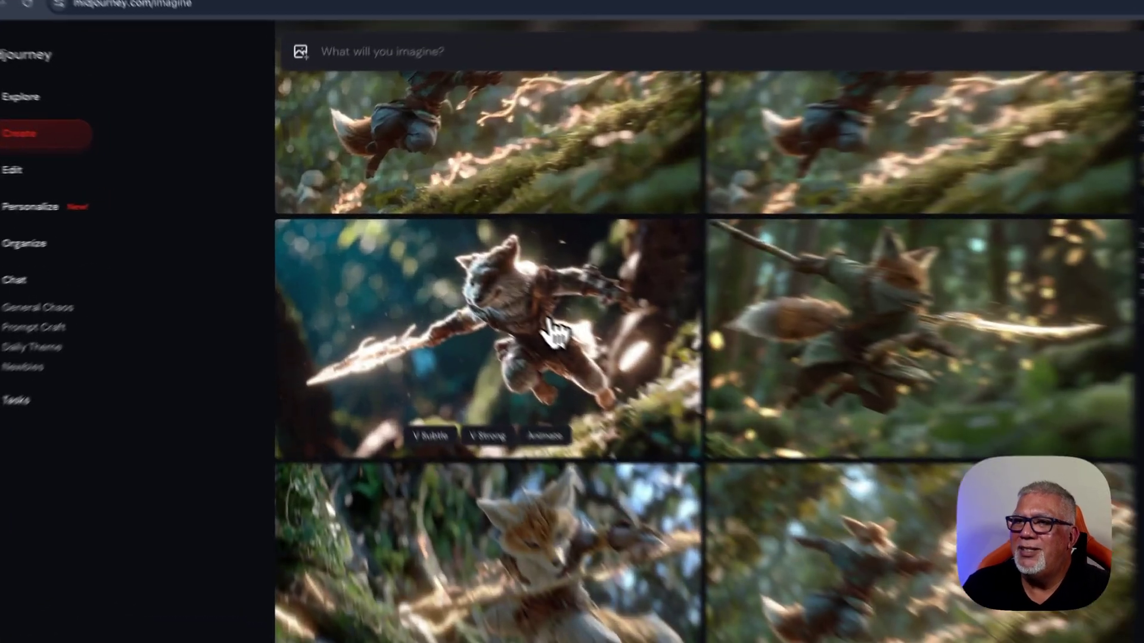
pyautogui.click(455, 268)
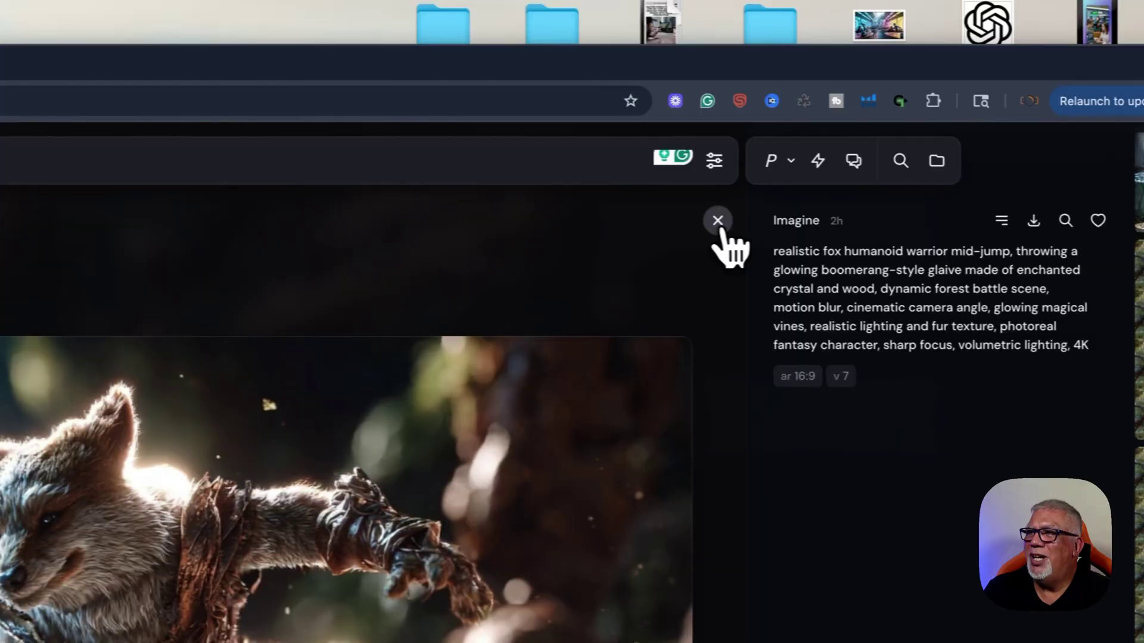
pyautogui.click(720, 224)
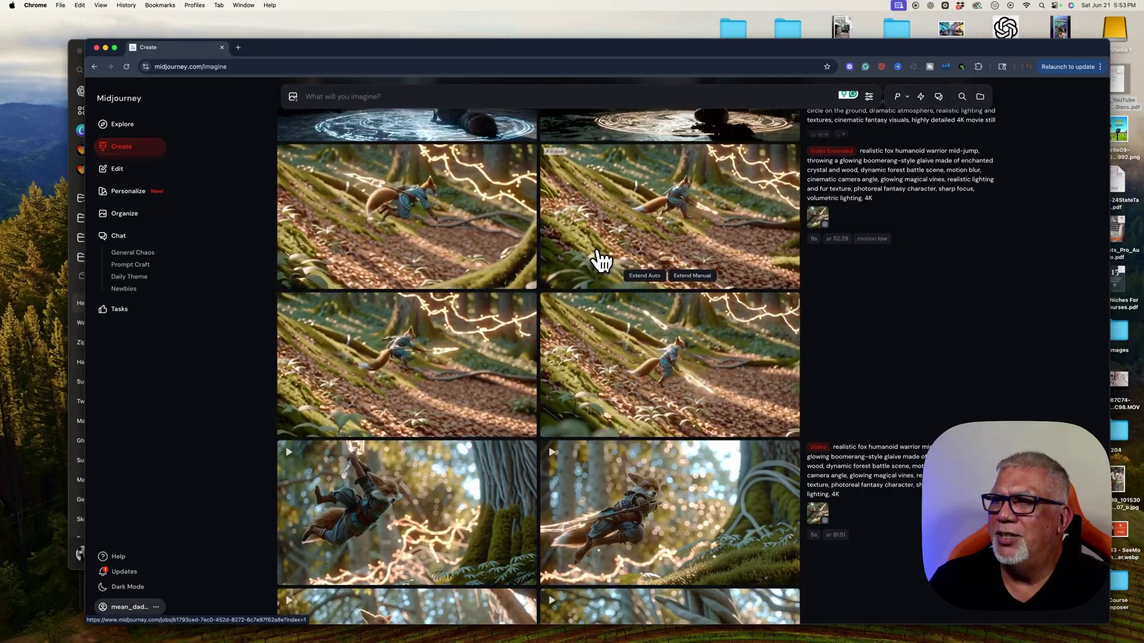
pyautogui.scroll(3, 601, 261)
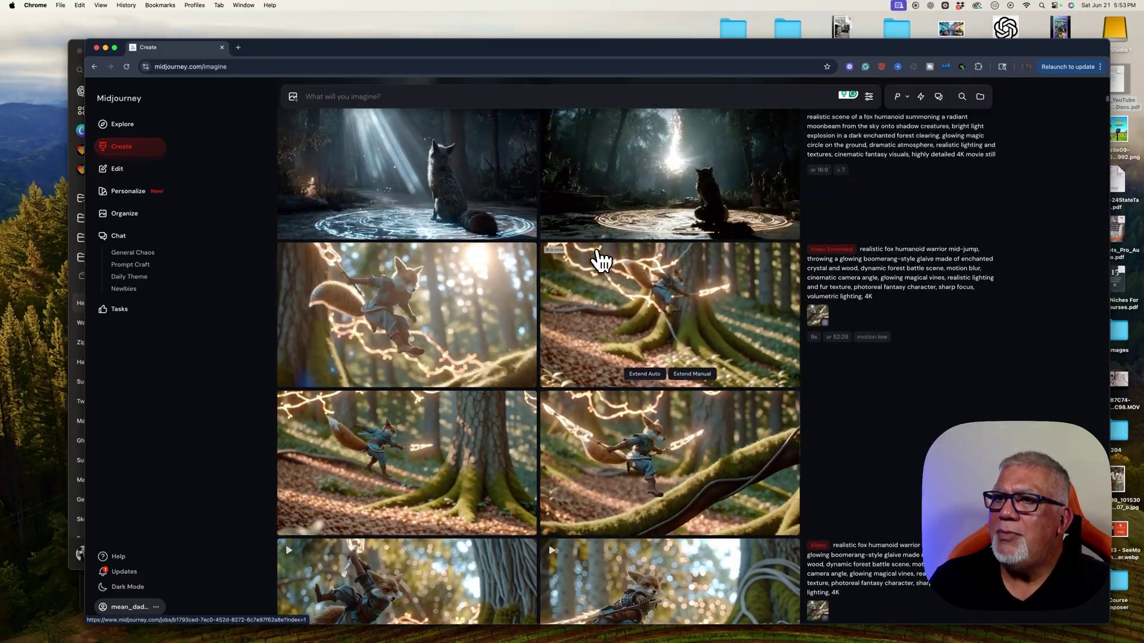
pyautogui.scroll(10, 602, 261)
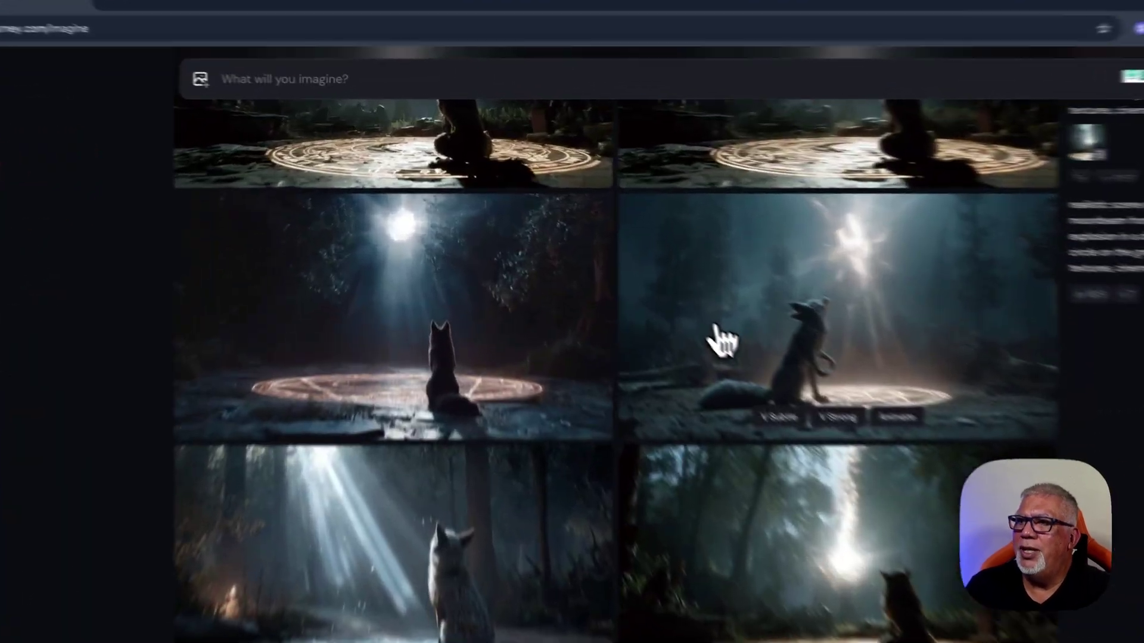
pyautogui.click(718, 331)
pyautogui.press('Escape')
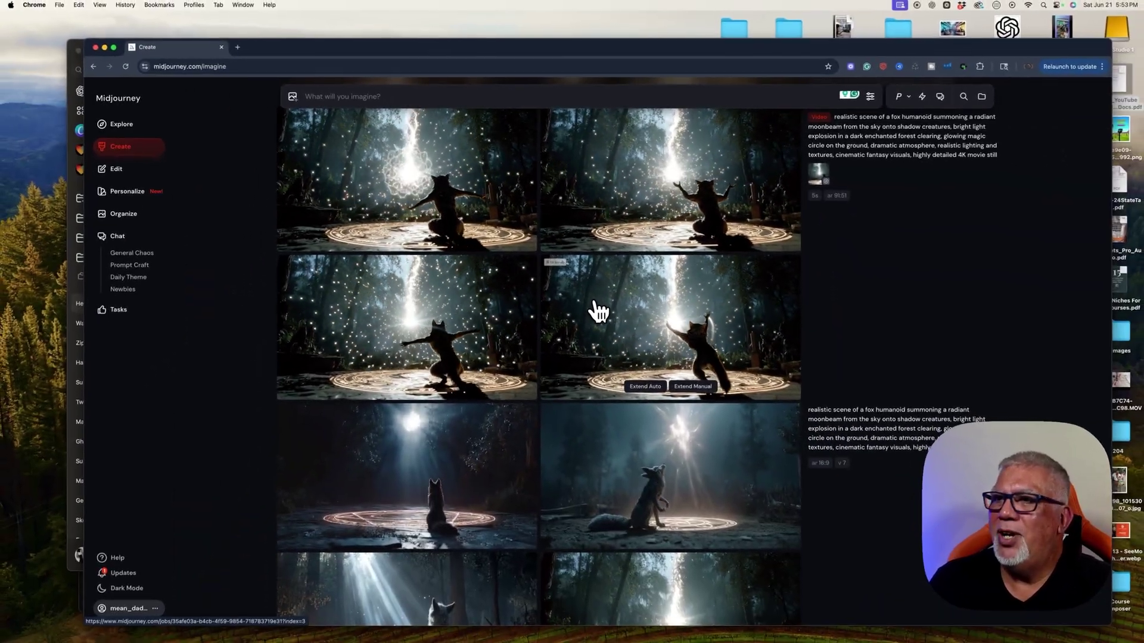
# - Open the glowing hooded fox image in detail, then close it
pyautogui.scroll(2, 599, 310)
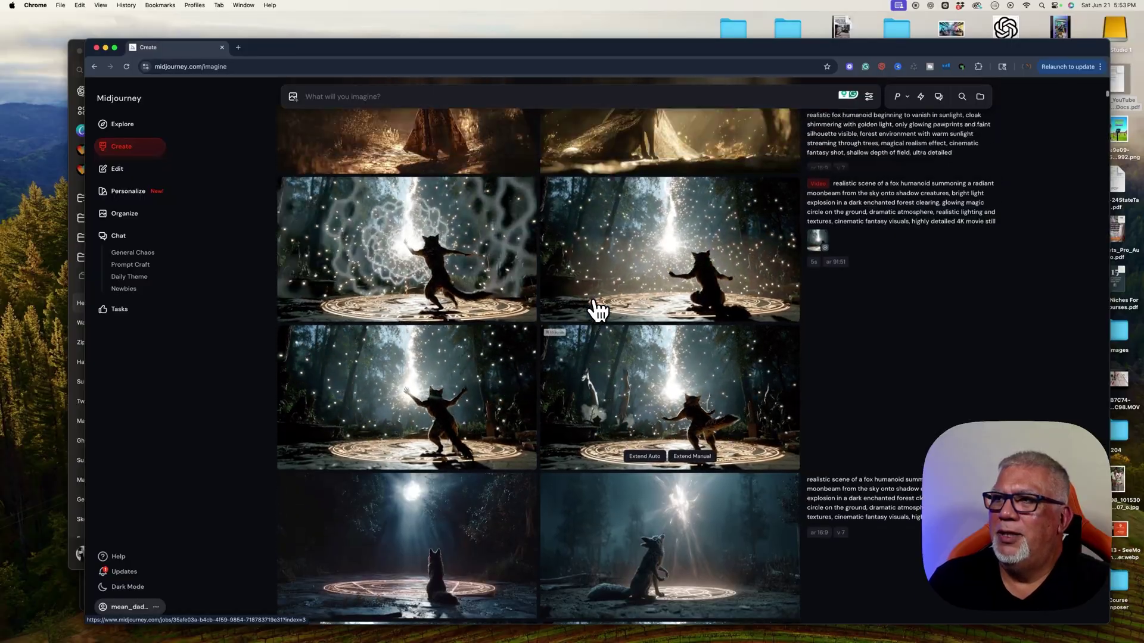
pyautogui.scroll(6, 599, 310)
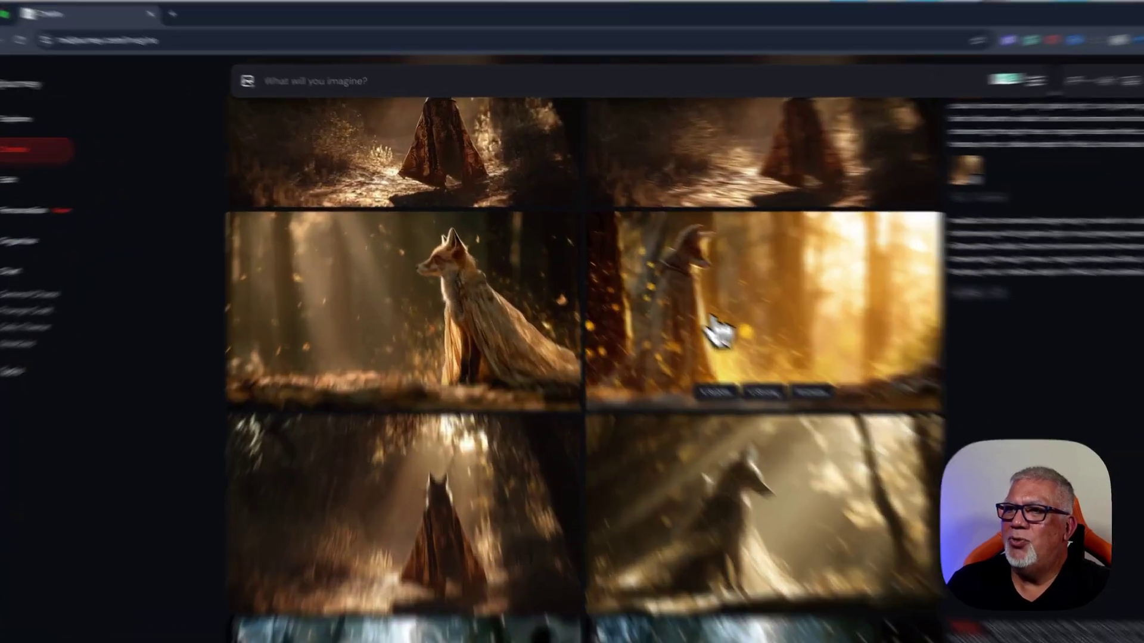
pyautogui.click(715, 325)
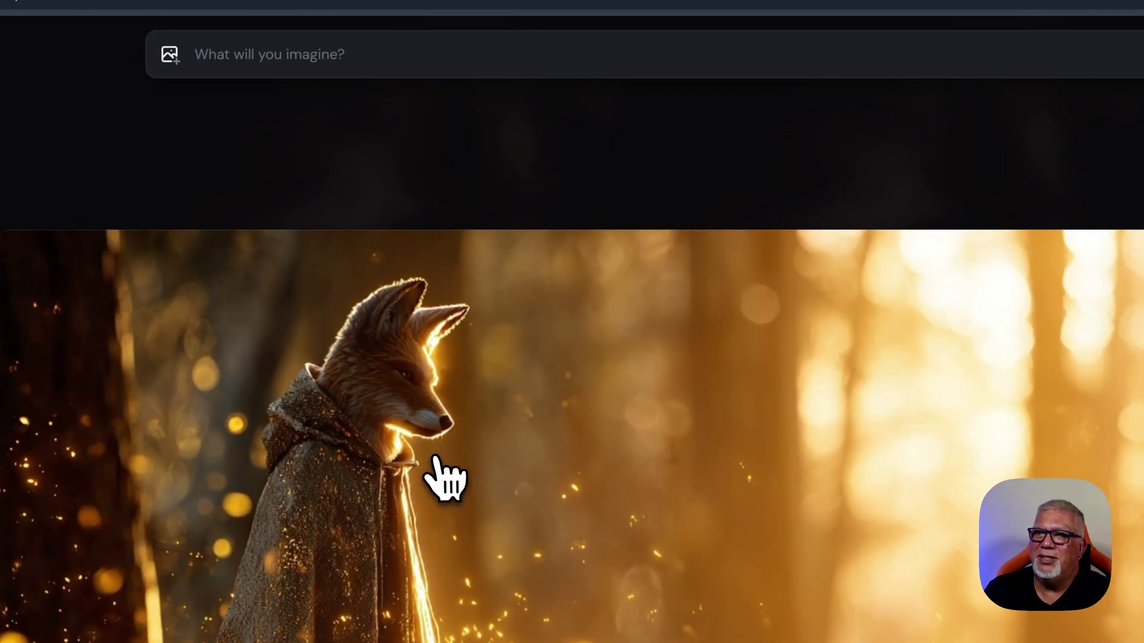
pyautogui.click(424, 180)
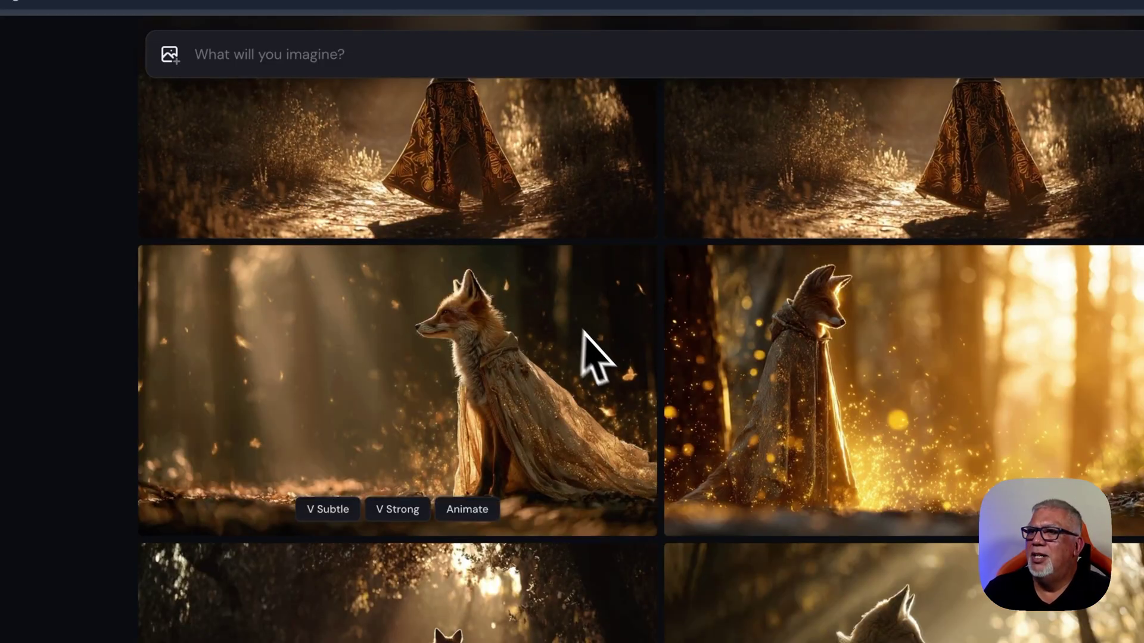
# - Scroll the Create feed up to Today's extended vanishing-fox video and hooded fox portraits
pyautogui.scroll(5, 604, 363)
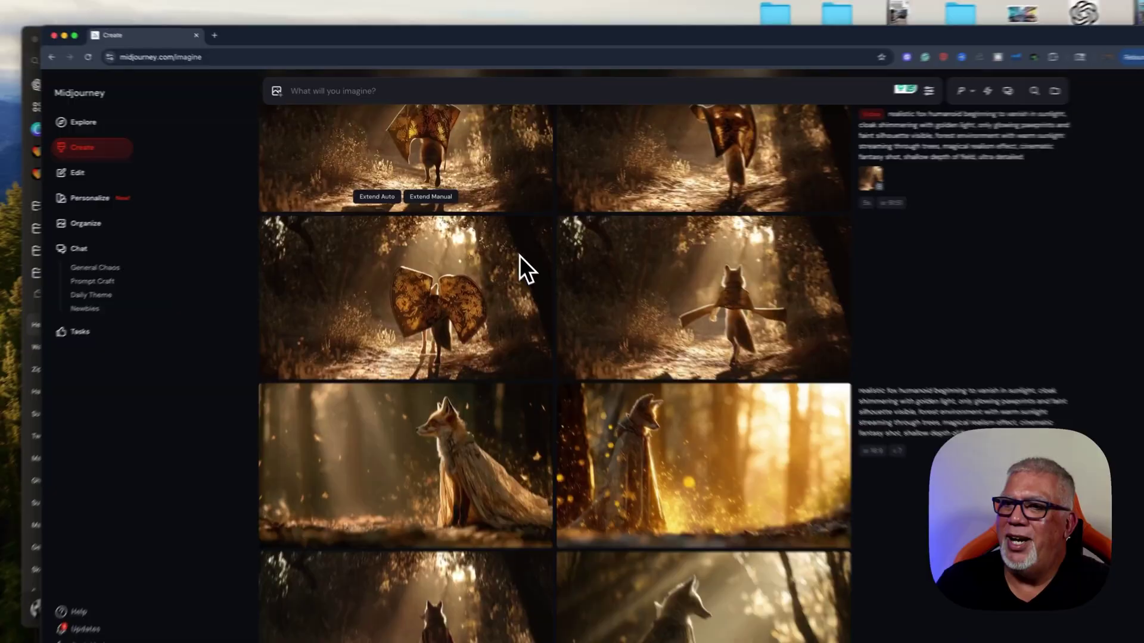
pyautogui.scroll(-4, 604, 358)
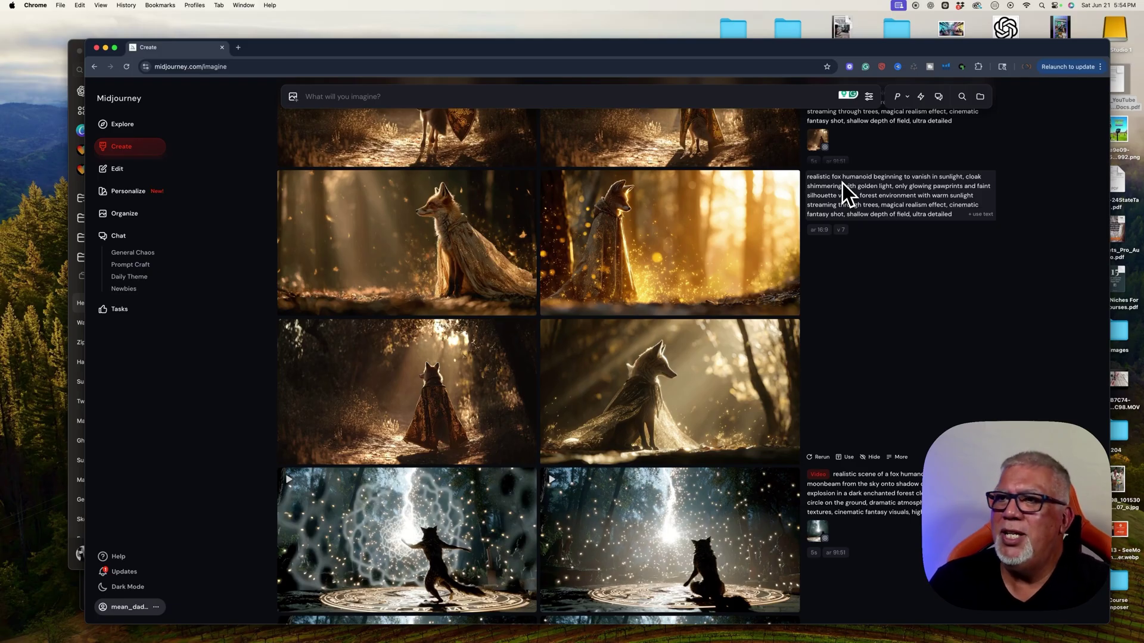
pyautogui.scroll(4, 761, 196)
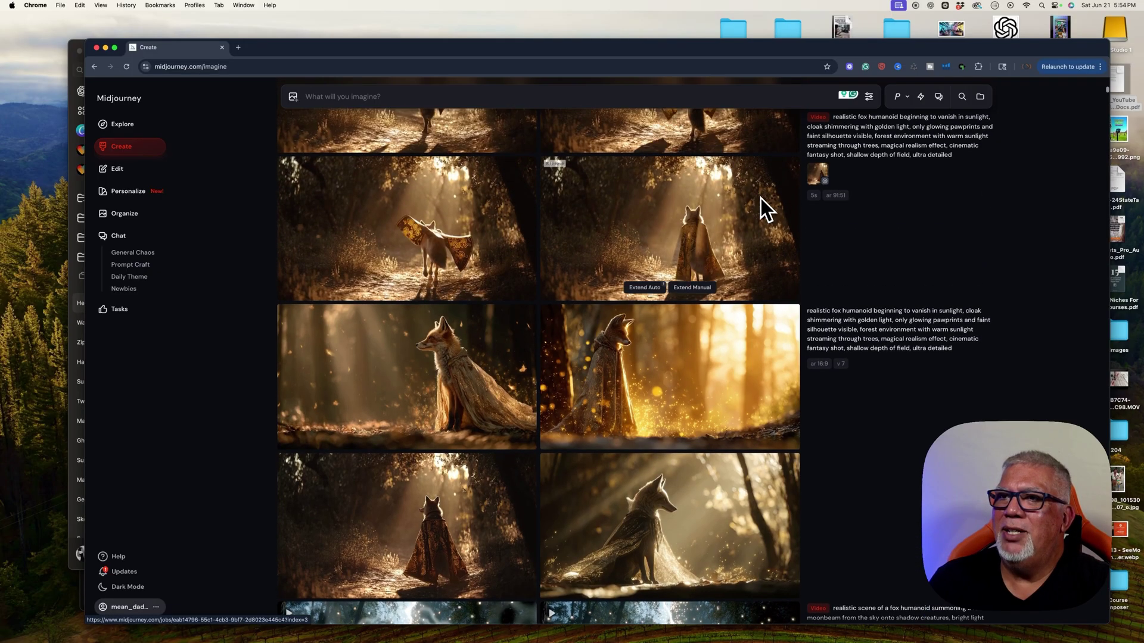
pyautogui.scroll(2, 698, 208)
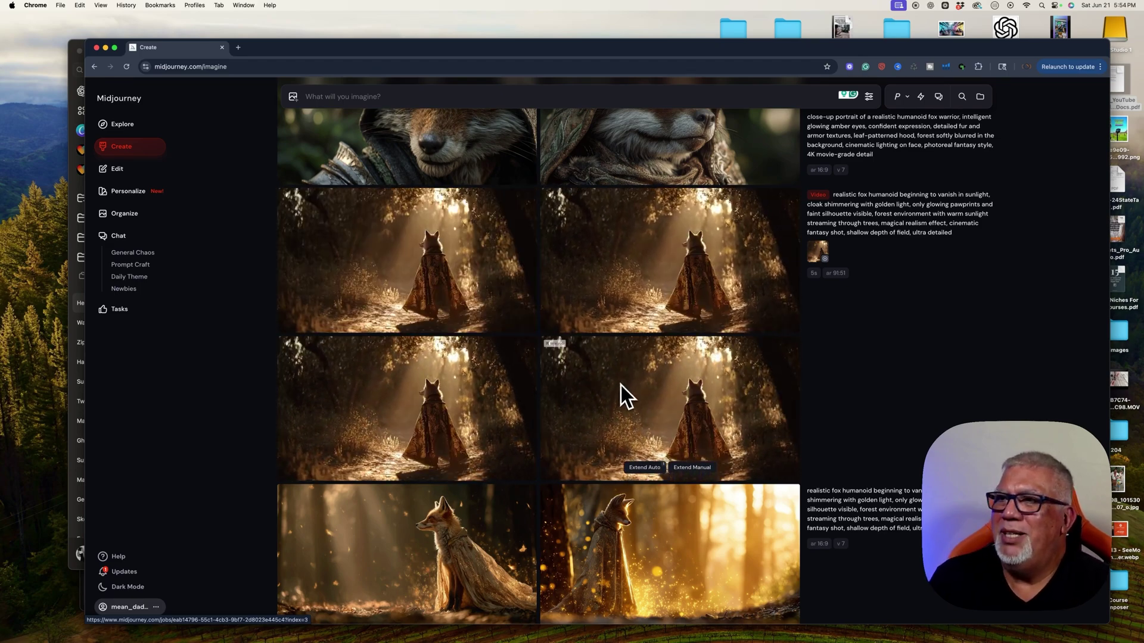
pyautogui.scroll(4, 621, 386)
pyautogui.scroll(1, 620, 386)
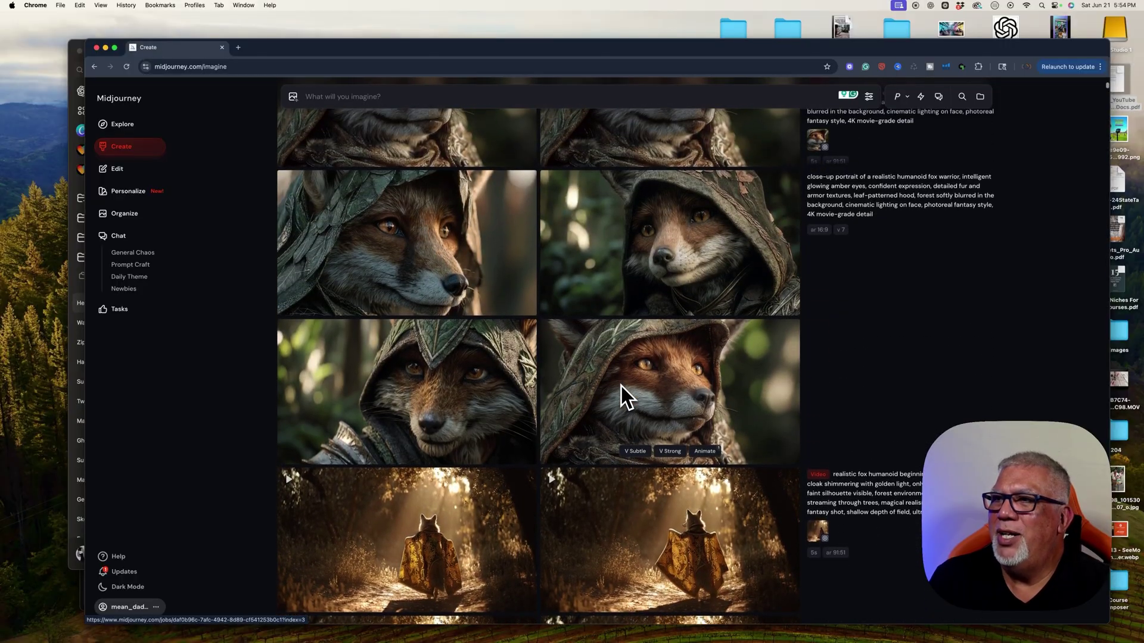
pyautogui.scroll(2, 621, 386)
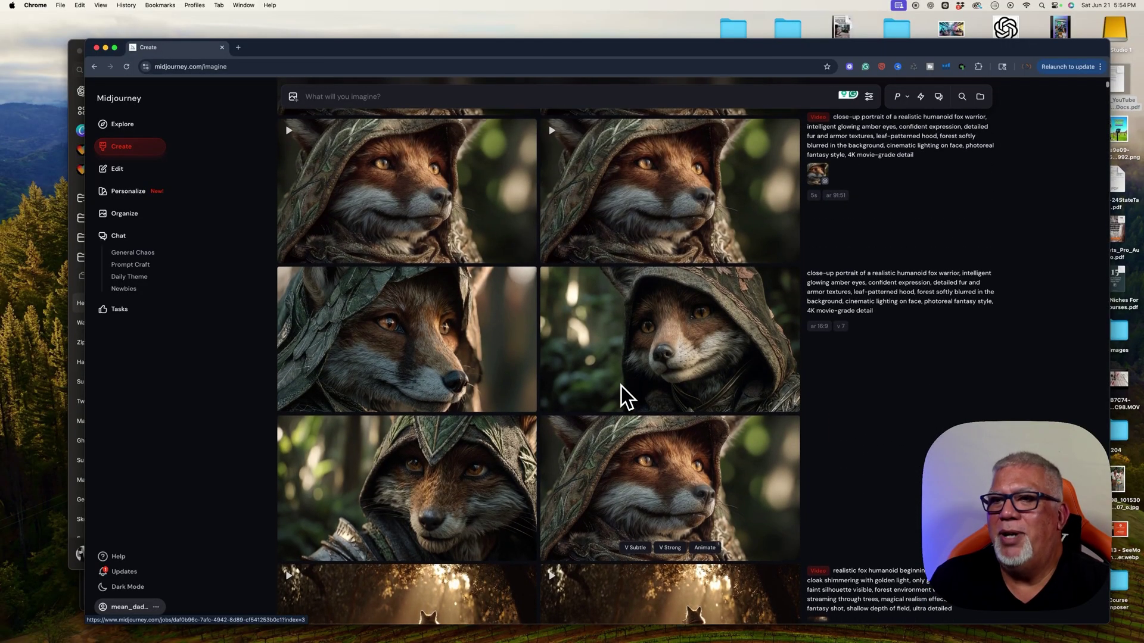
pyautogui.scroll(1, 620, 396)
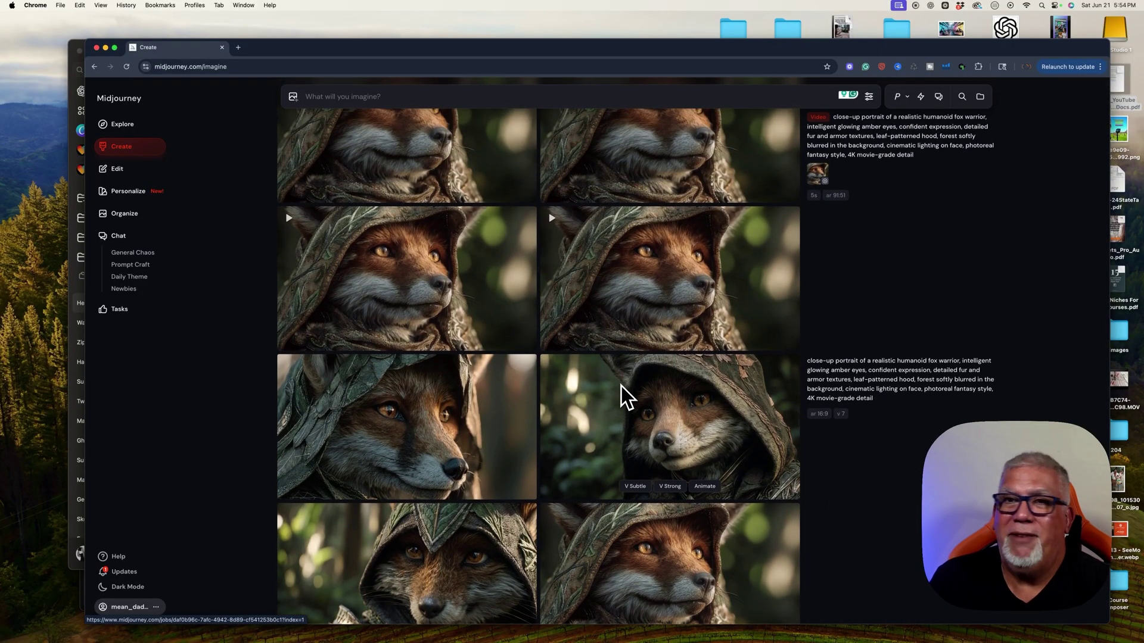
pyautogui.scroll(3, 620, 395)
pyautogui.scroll(4, 621, 386)
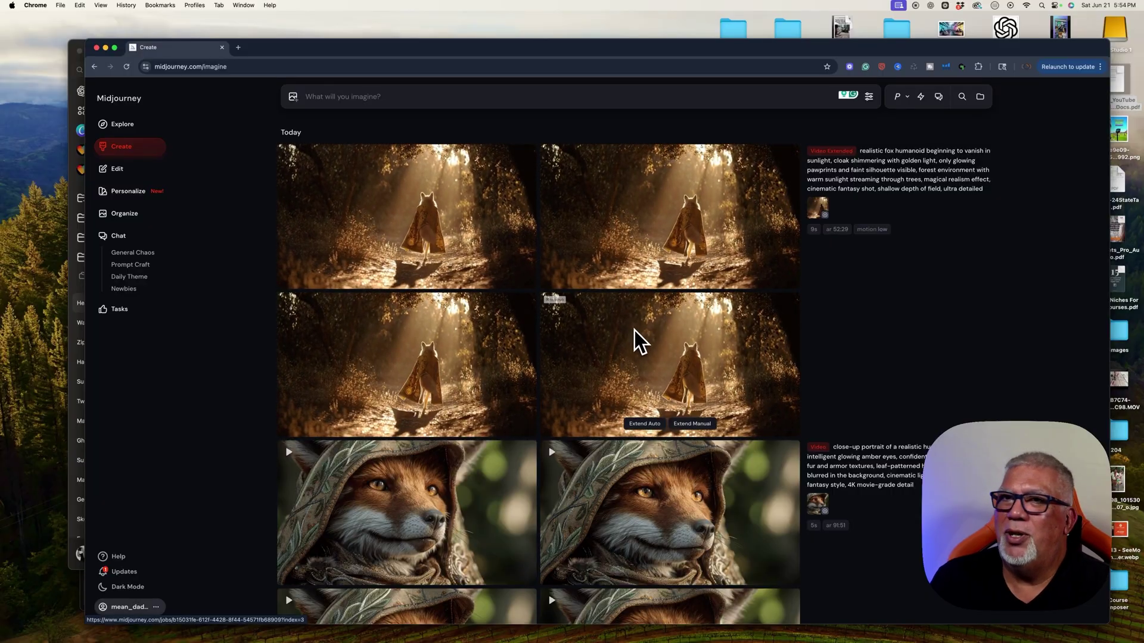
# - Like the 9-second extended video of the cloaked fox walking into the sunlit forest
pyautogui.press('super+Tab')
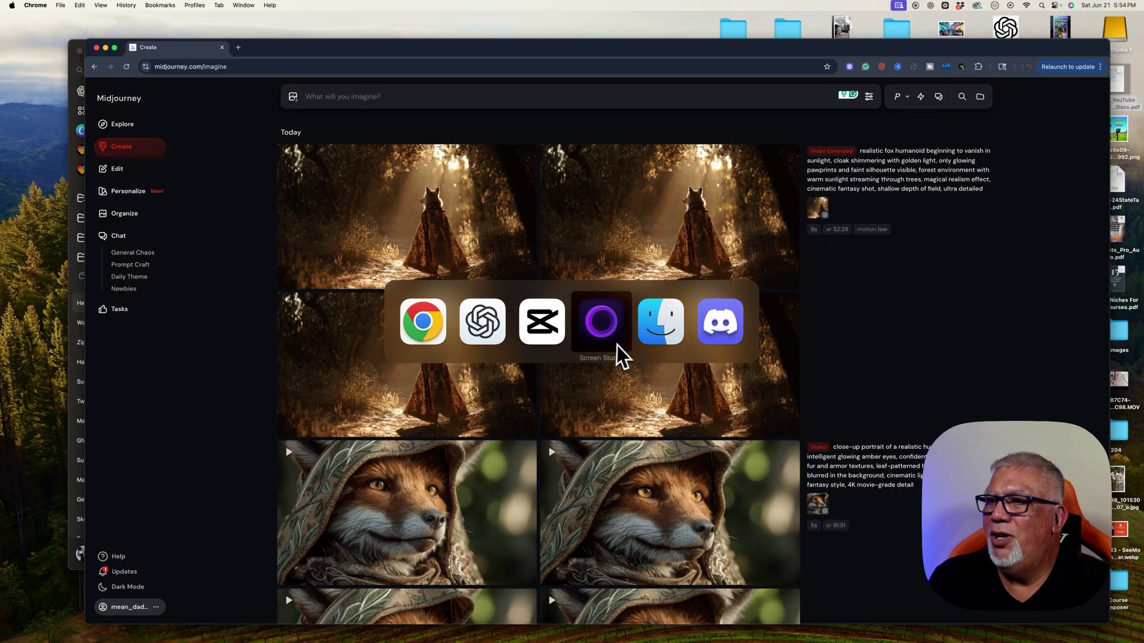
pyautogui.press('Escape')
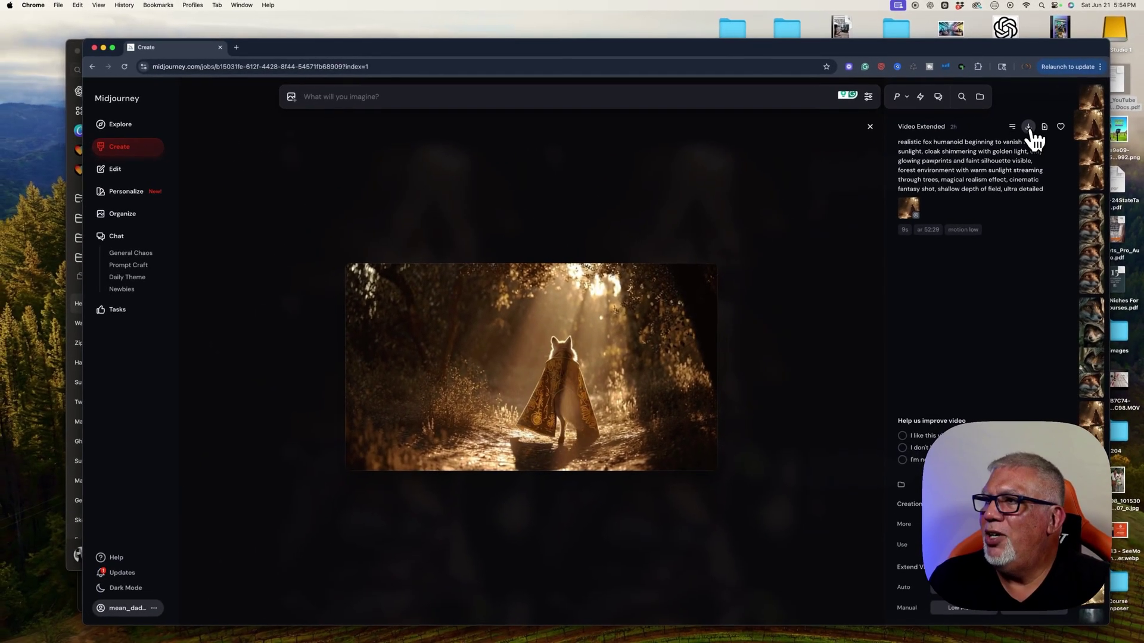
pyautogui.click(1061, 127)
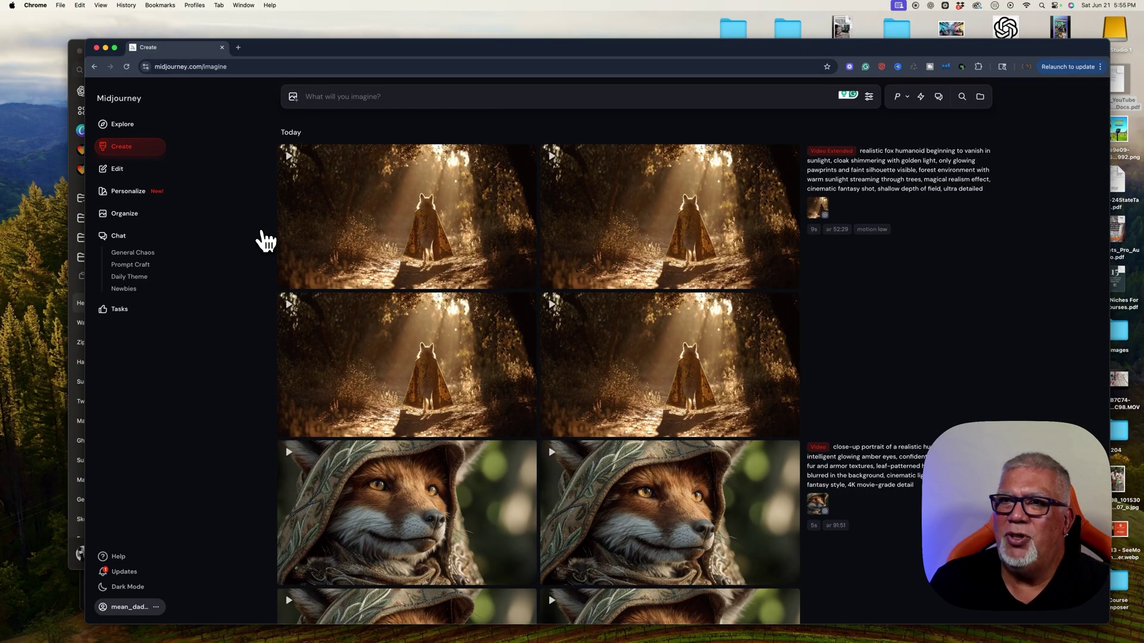
pyautogui.scroll(-6, 266, 241)
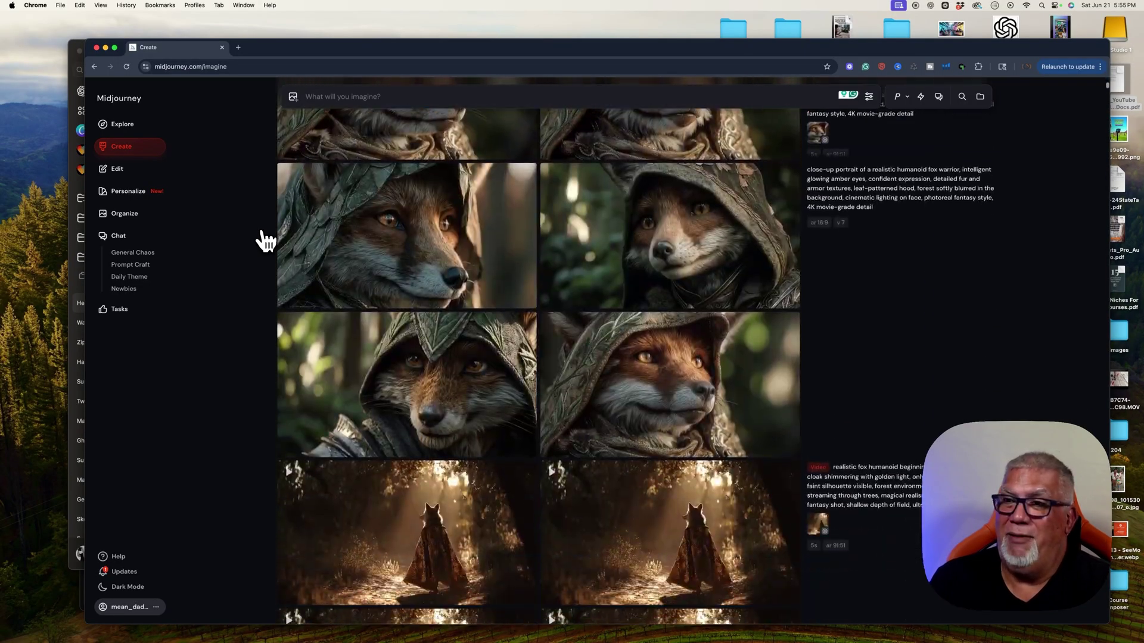
pyautogui.scroll(6, 266, 240)
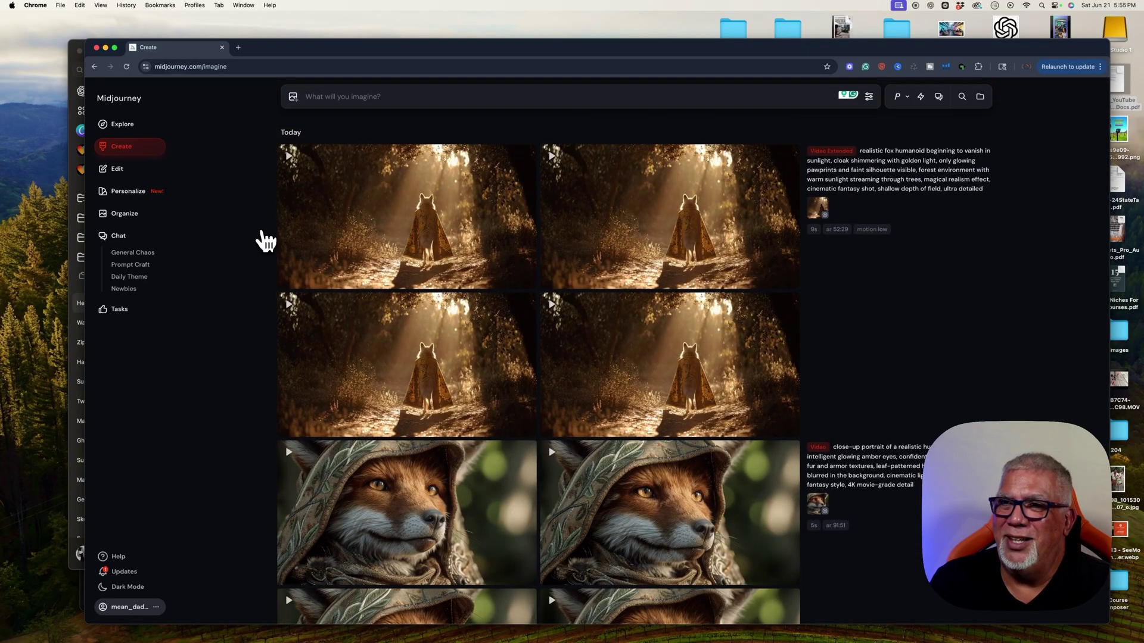
pyautogui.scroll(-3, 264, 239)
pyautogui.click(123, 124)
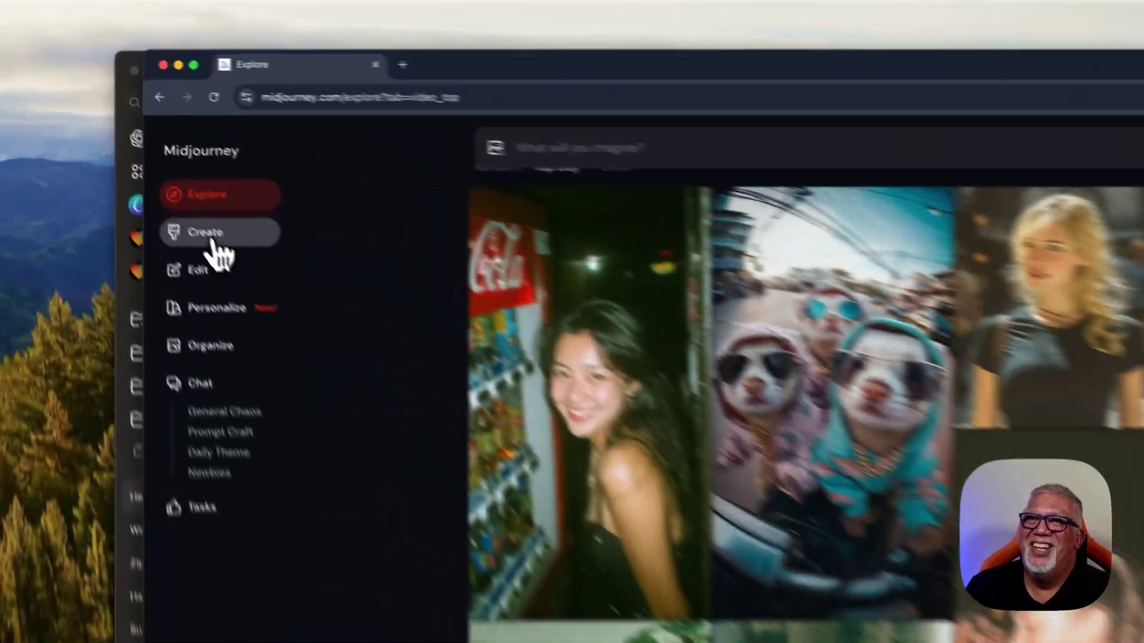
pyautogui.click(211, 234)
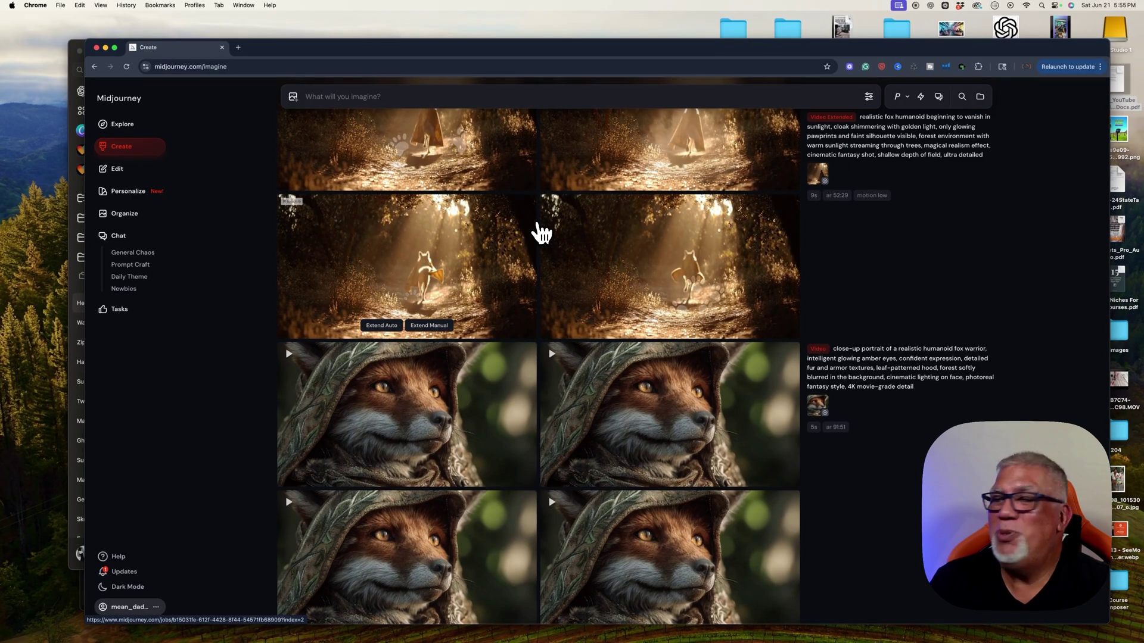
pyautogui.press('super+Tab')
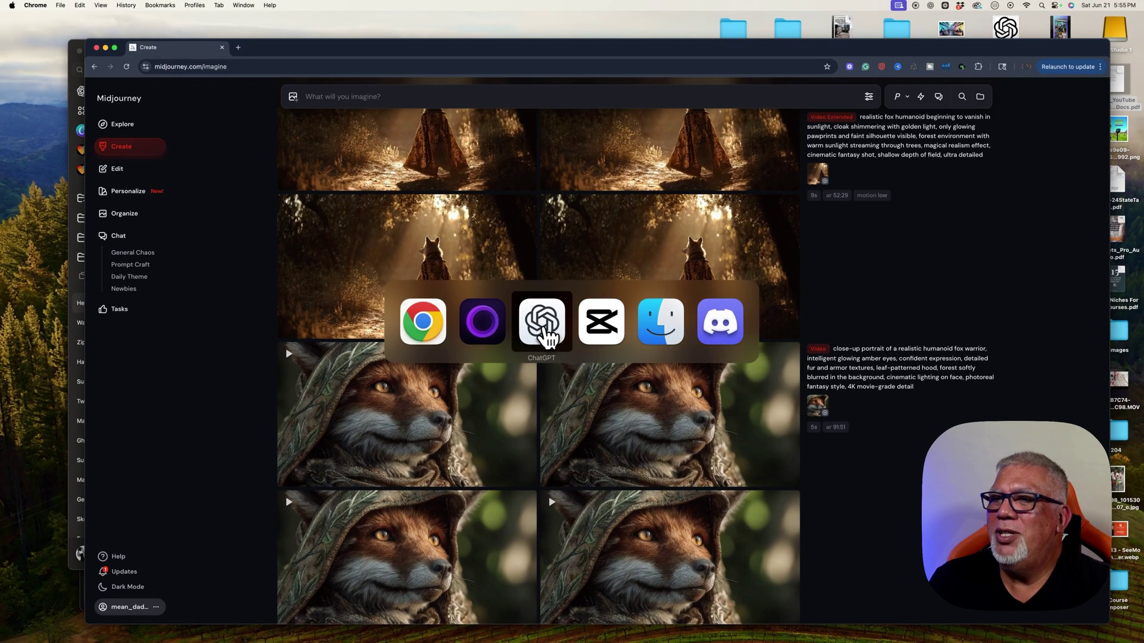
# - Return to the CapCut fox trailer project and move the playhead to the hooded-fox shot near 00:05
pyautogui.click(542, 325)
pyautogui.press('super+Tab')
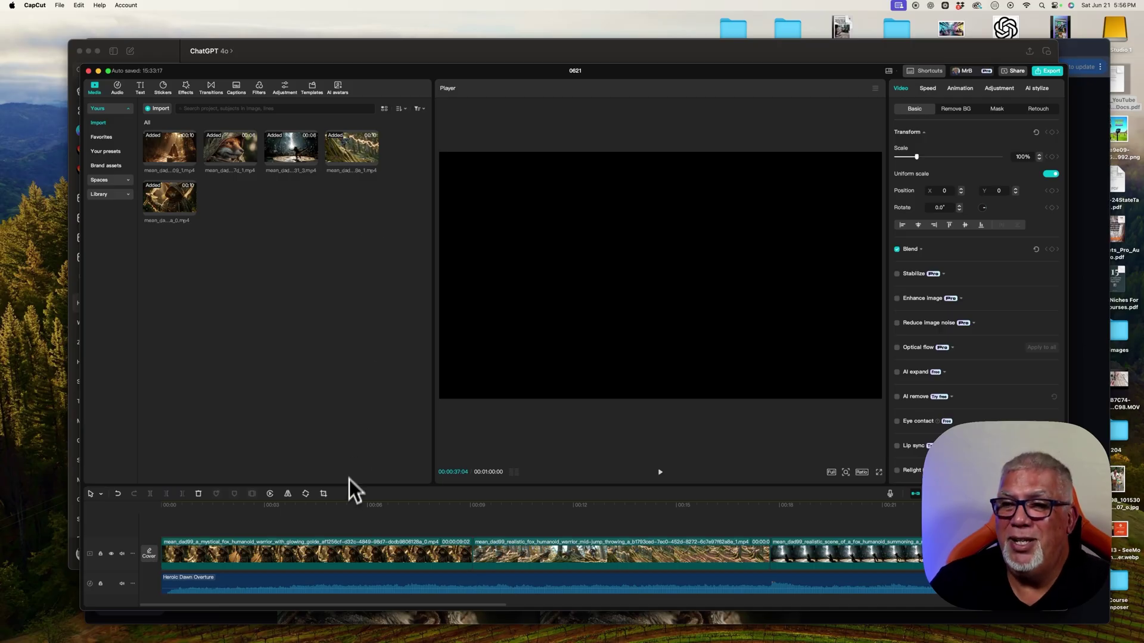
pyautogui.click(339, 511)
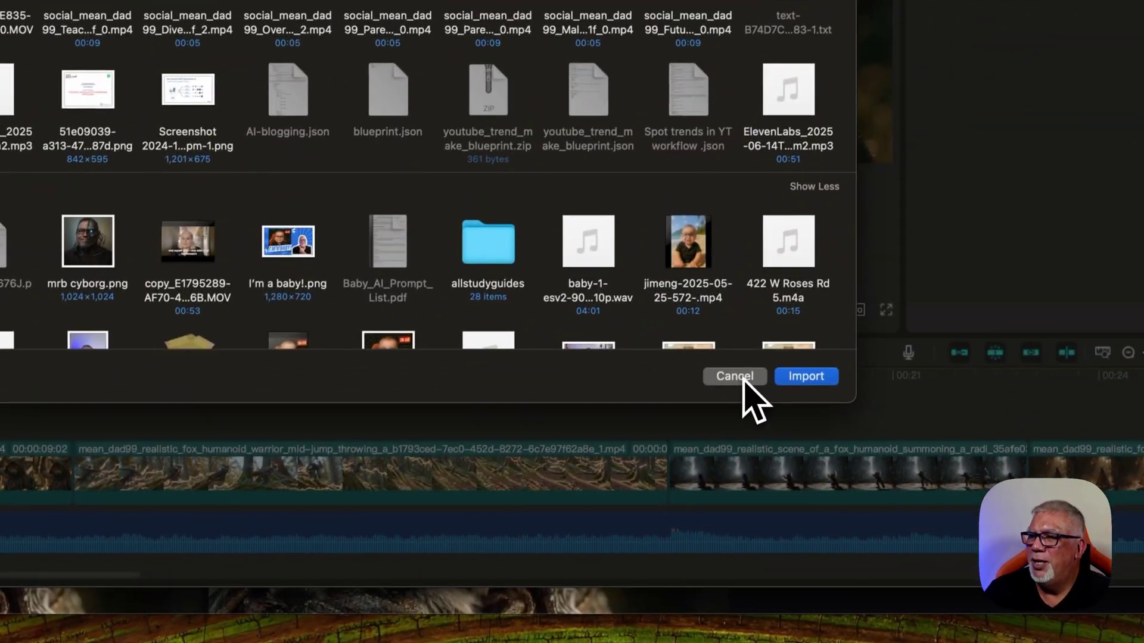
pyautogui.click(720, 416)
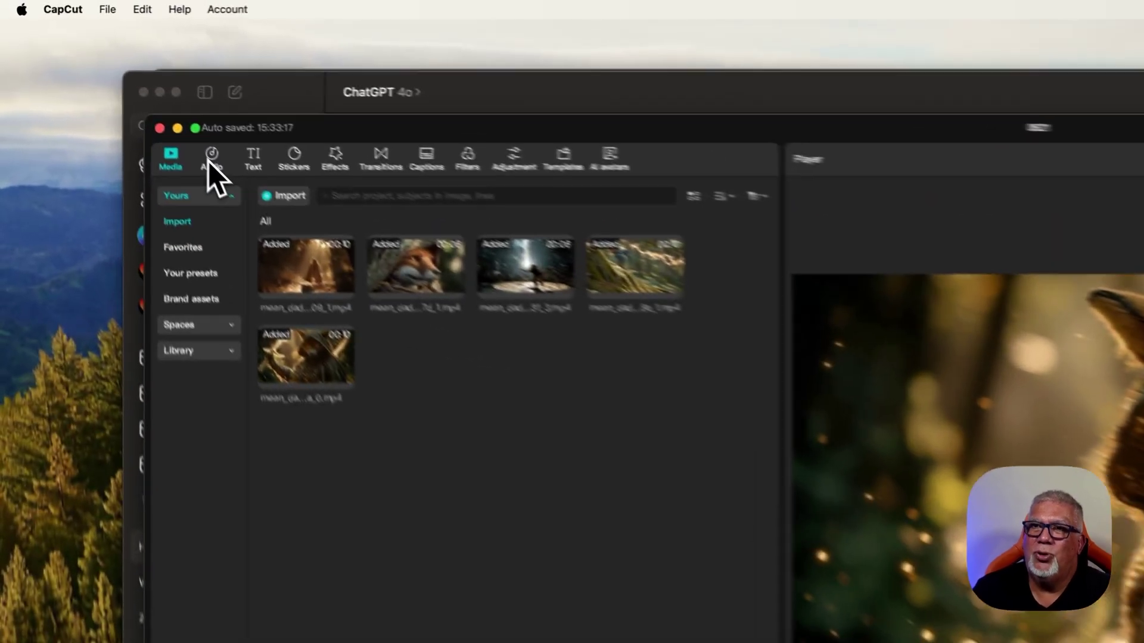
# - Open CapCut's AI music generator with the 'cinematic theme for lord of the rings type of movie trailer' prompt
pyautogui.click(210, 160)
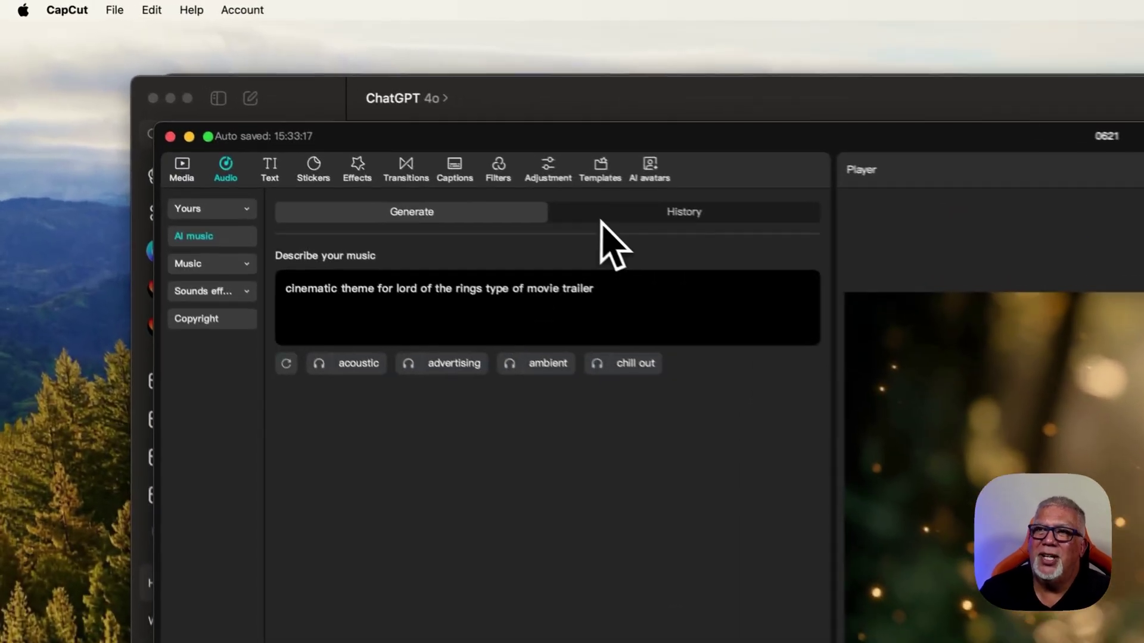
pyautogui.click(314, 113)
pyautogui.click(421, 234)
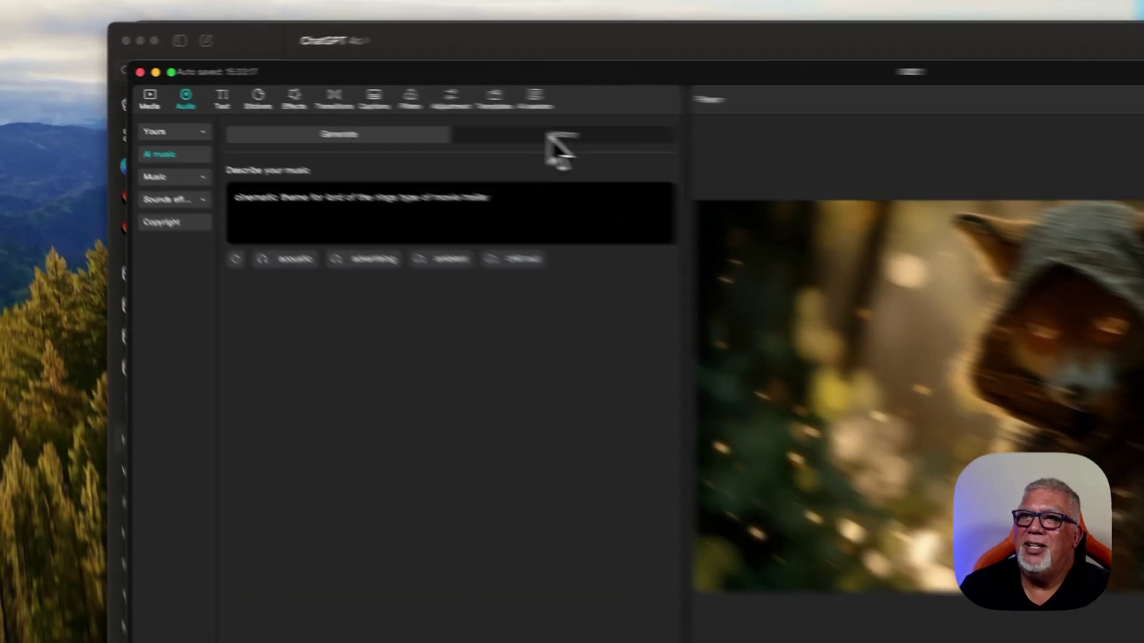
# - List past AI music tracks: three Epic Middle-earth Journey themes above the Heroic Dawn tracks
pyautogui.click(353, 111)
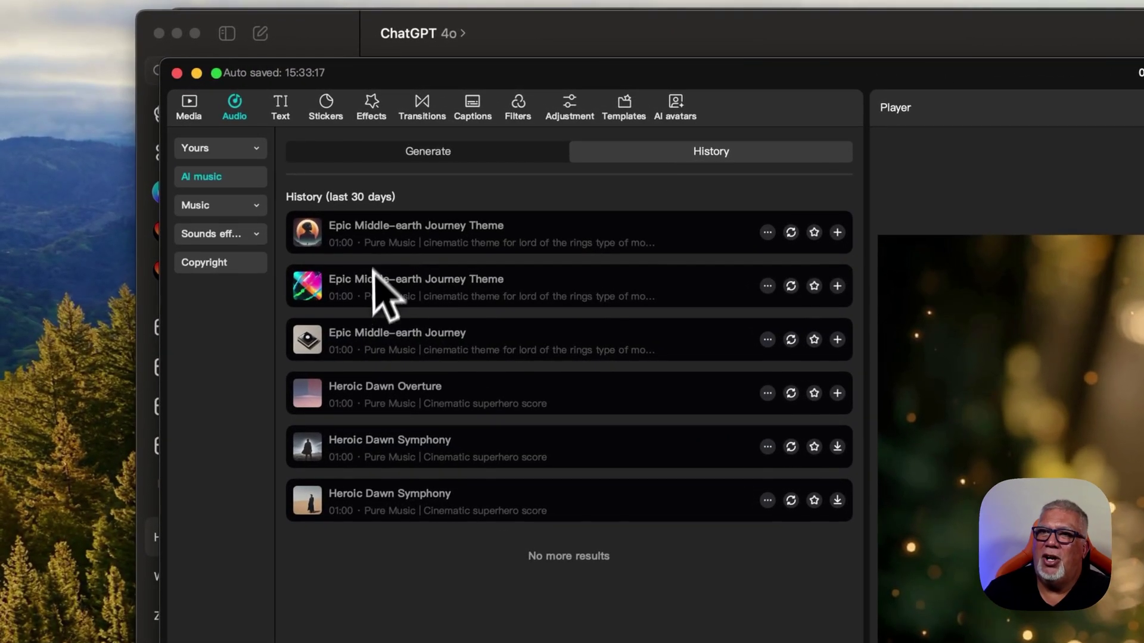